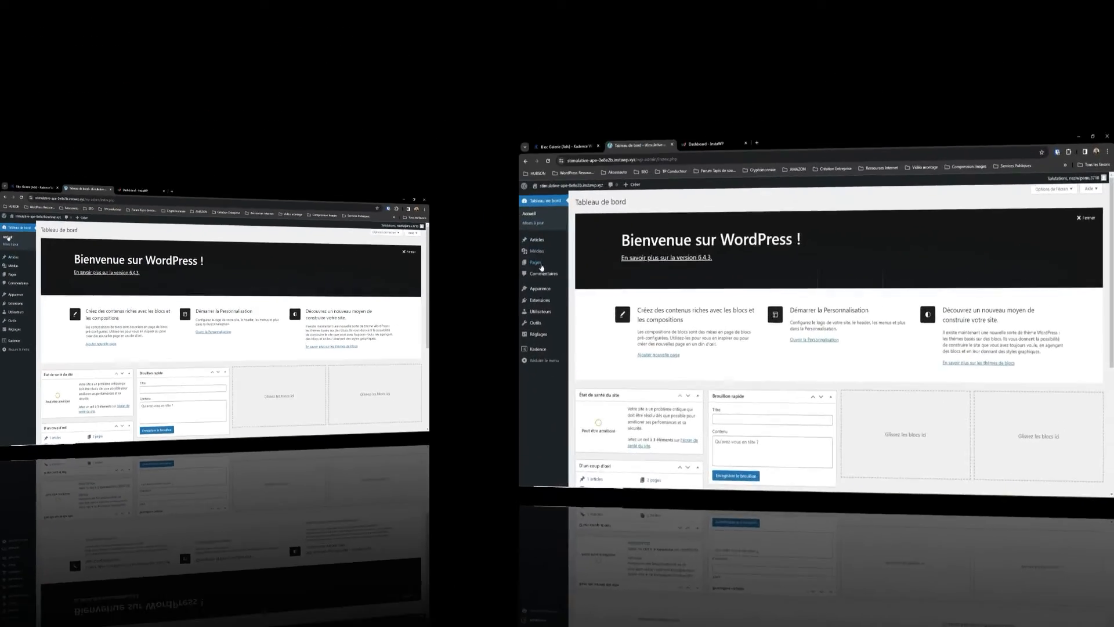
Open the page "Je suis une nouvelle page" for editing from the list of all pages
mouse_move(541, 265)
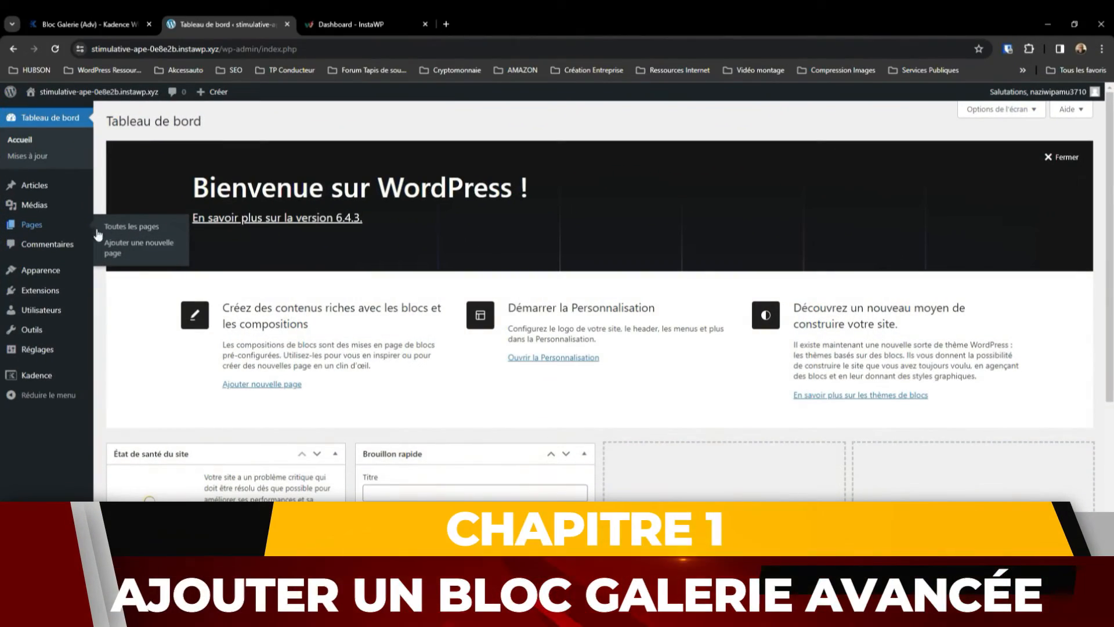
left_click(139, 228)
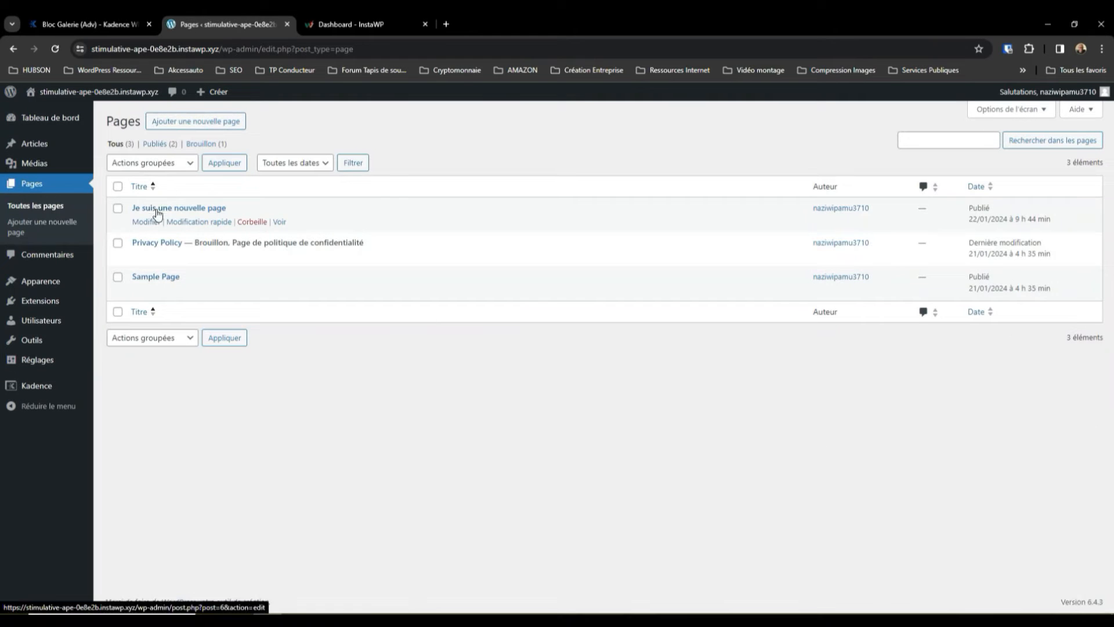
left_click(155, 210)
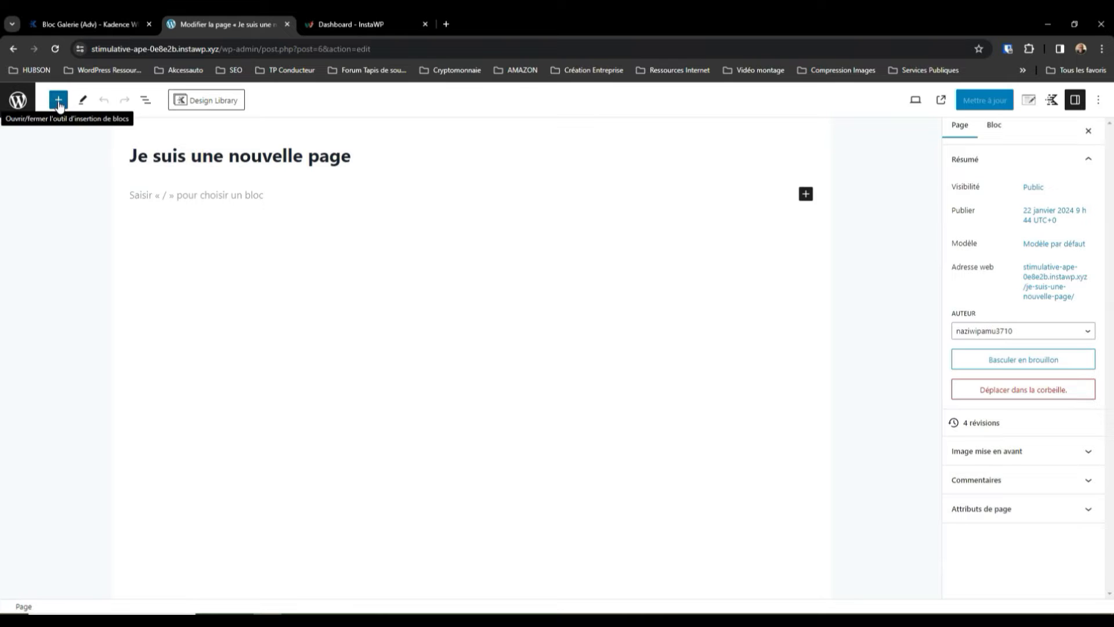
Insert a Kadence Gallery (Adv) block into the empty page and close the block inserter
left_click(58, 101)
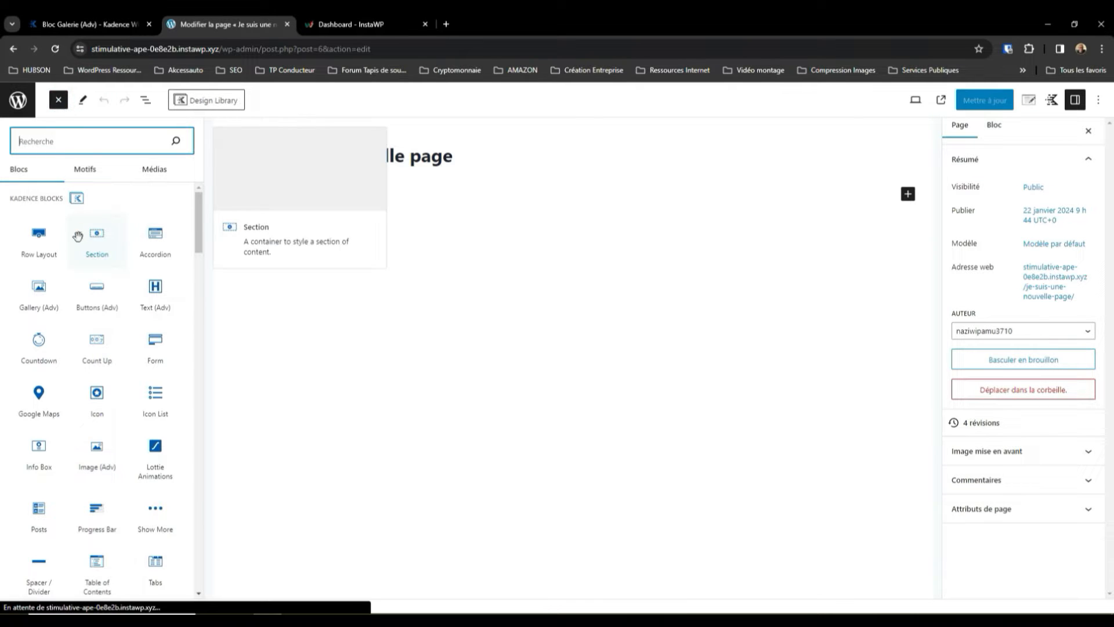
left_click(39, 291)
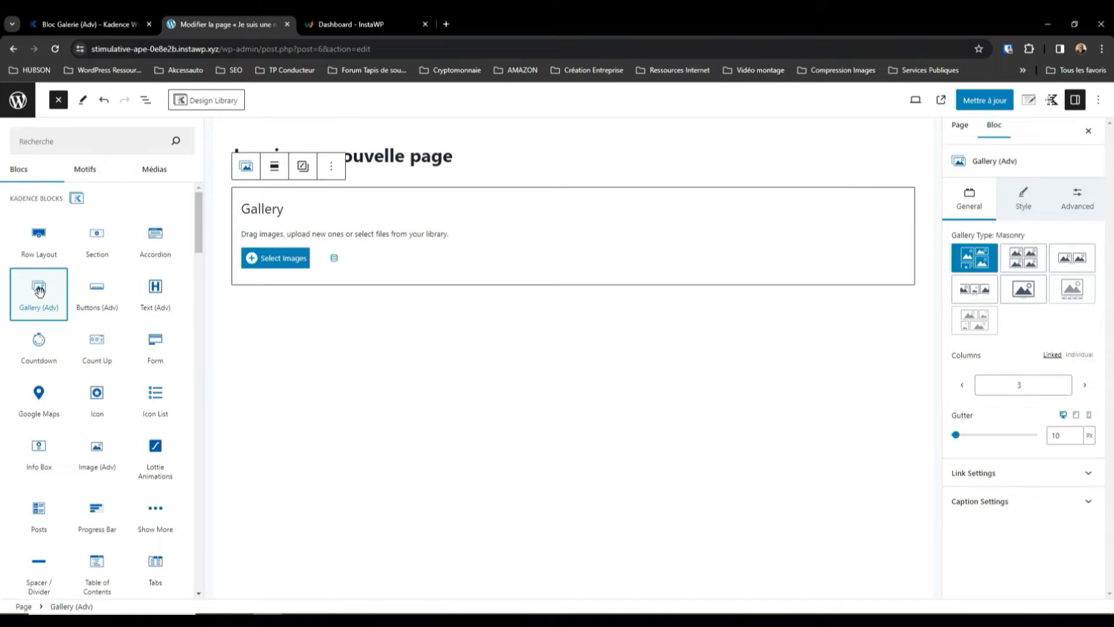
left_click(54, 100)
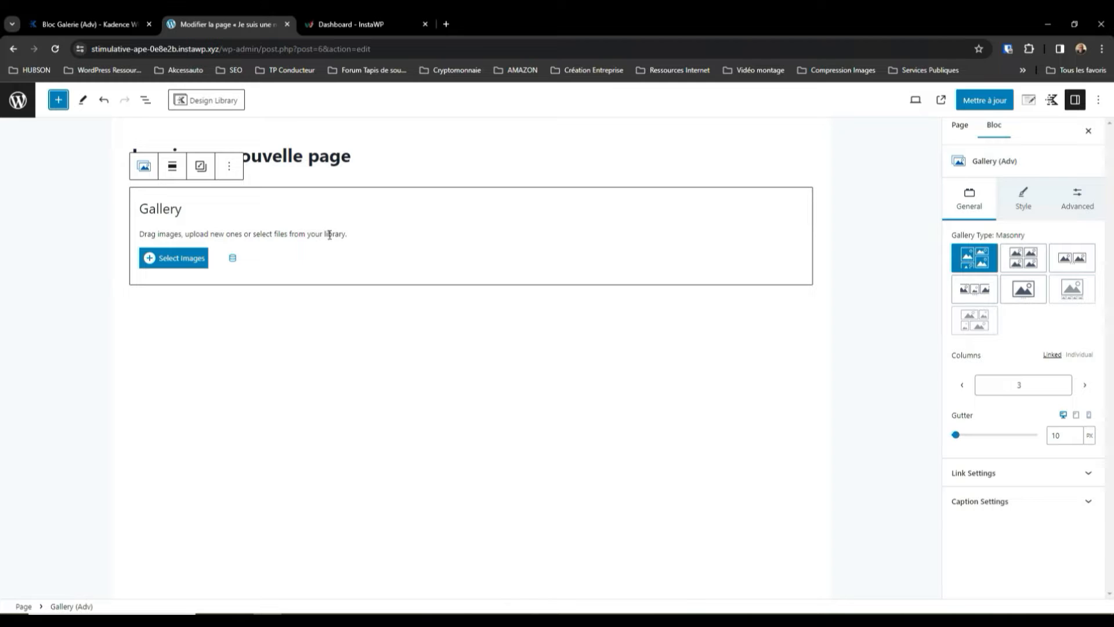
Create a gallery in the block from the 13 media library images running from the kitchen island to the staircase
left_click(175, 258)
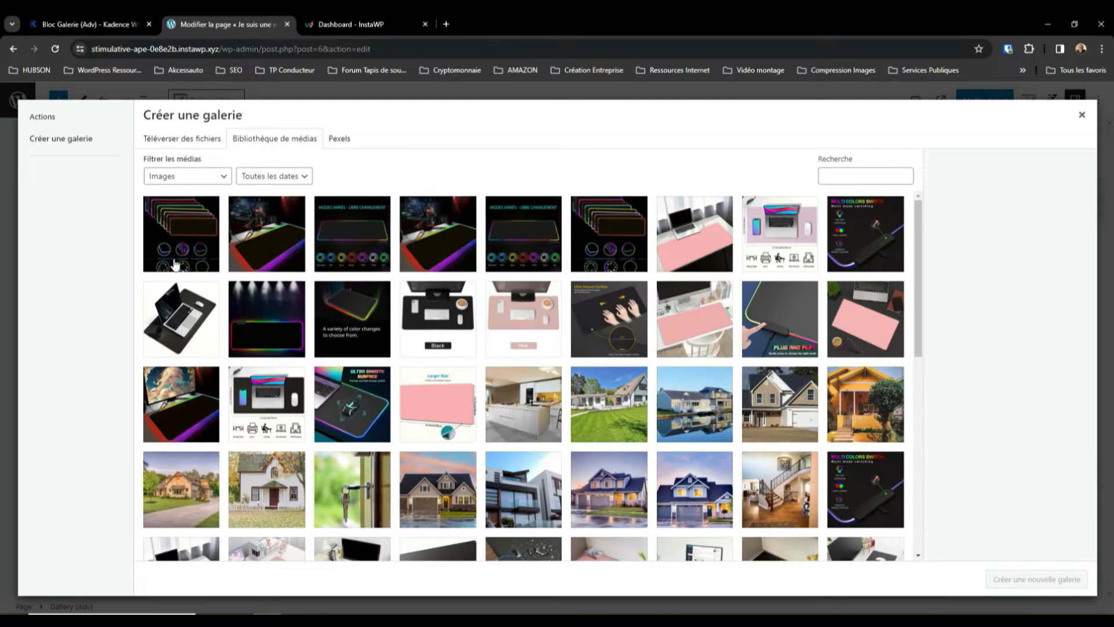
scroll(592, 343, "down", 2)
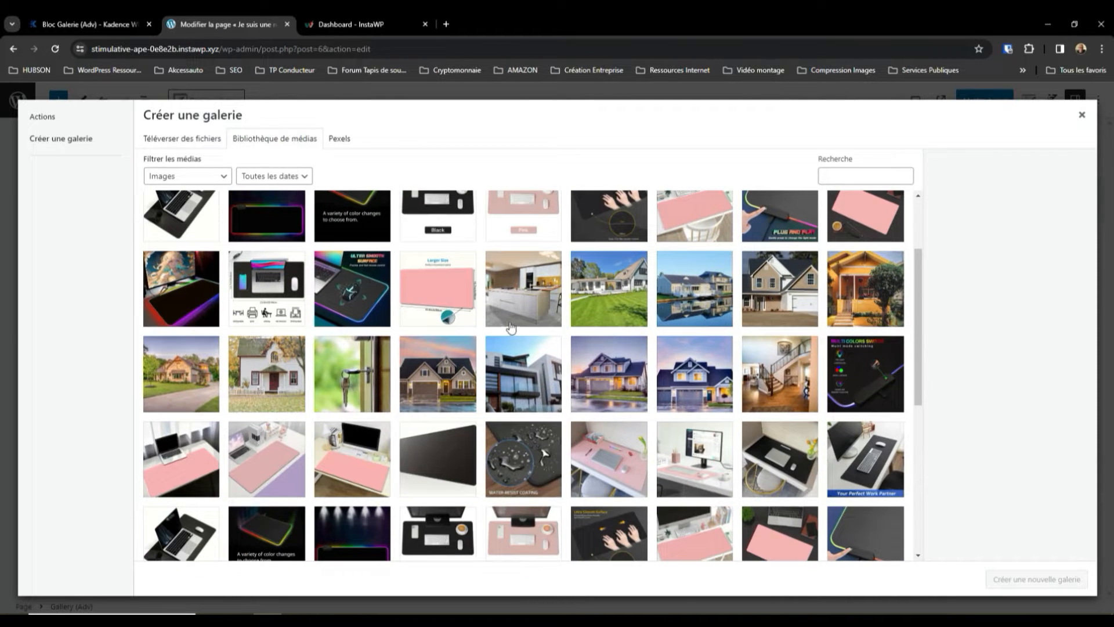
left_click(491, 323)
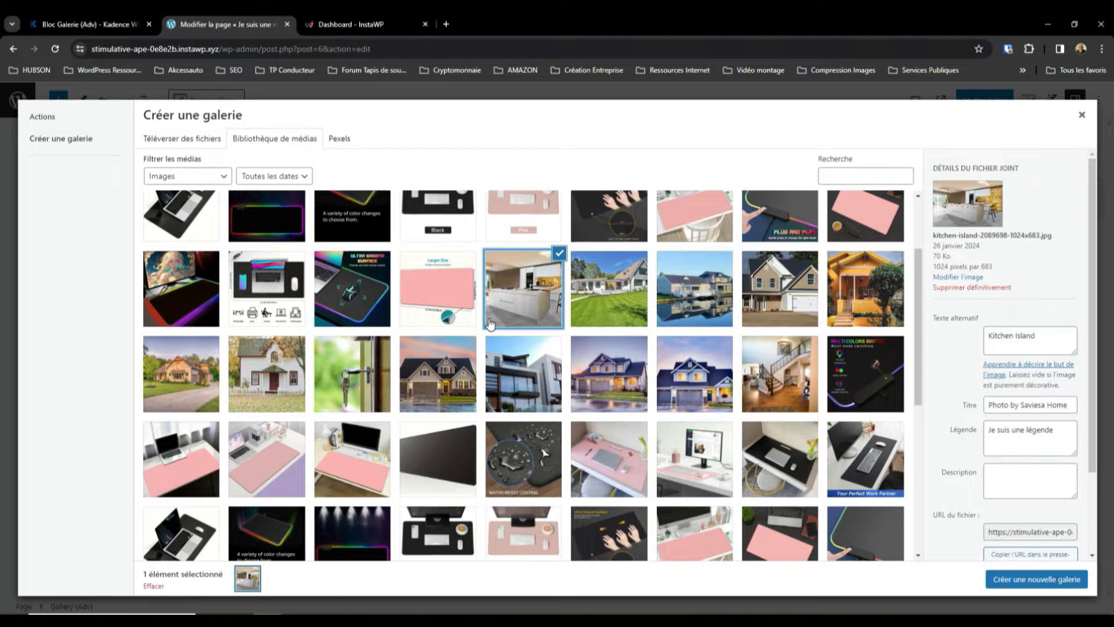
left_click(751, 400, "shift")
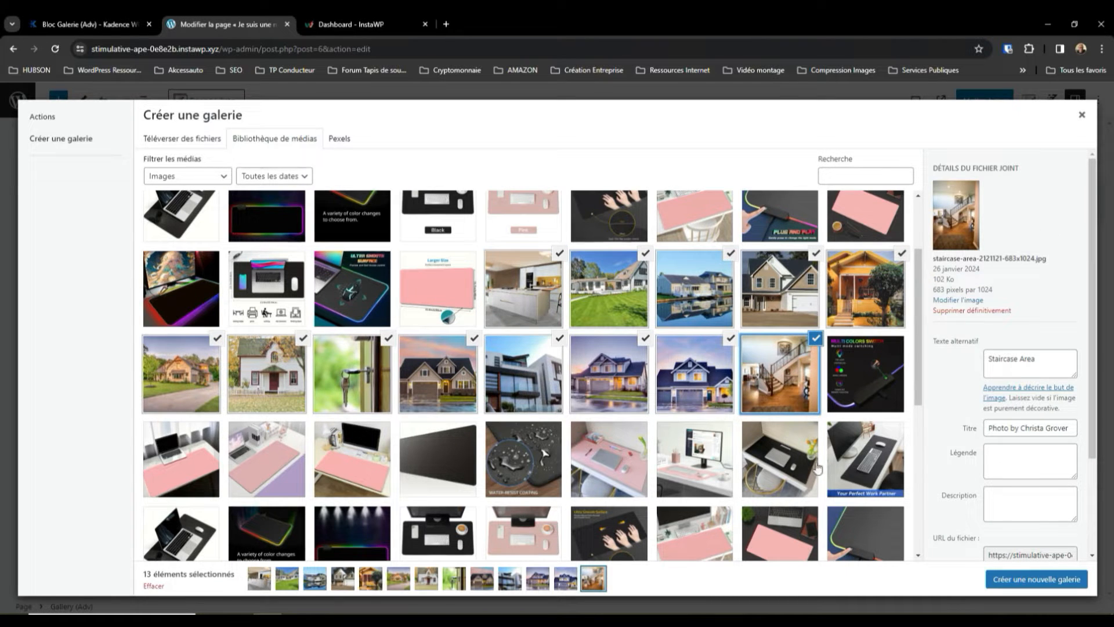
scroll(970, 513, "down", 1)
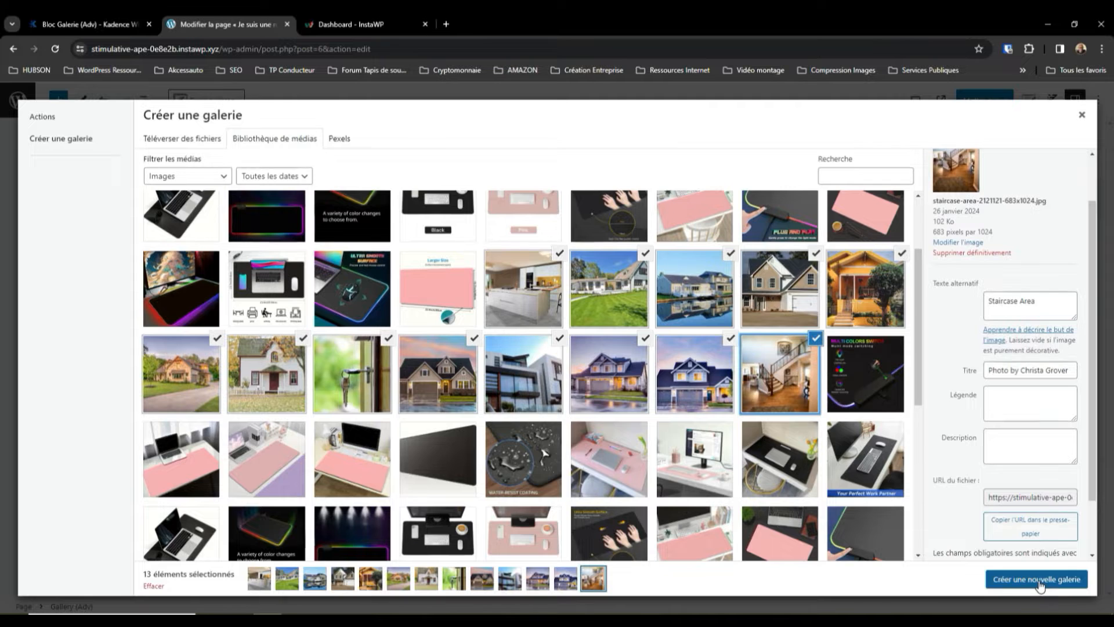
left_click(1037, 583)
left_click(1032, 581)
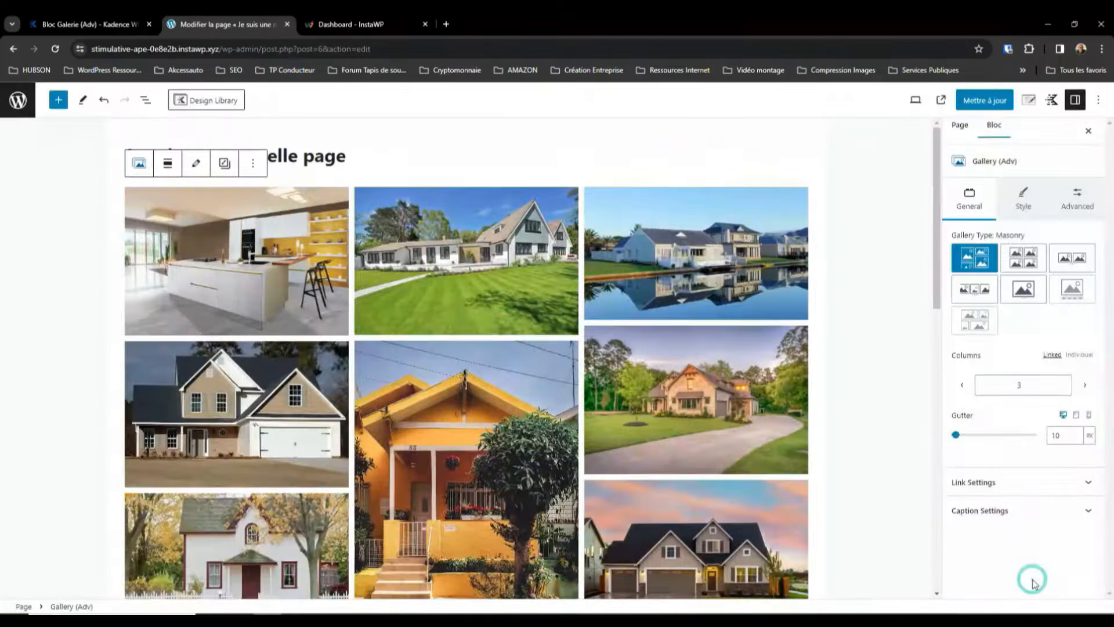
Look over the image gallery on the page and its General, Style and Advanced block settings
scroll(625, 337, "down", 1)
scroll(402, 301, "down", 5)
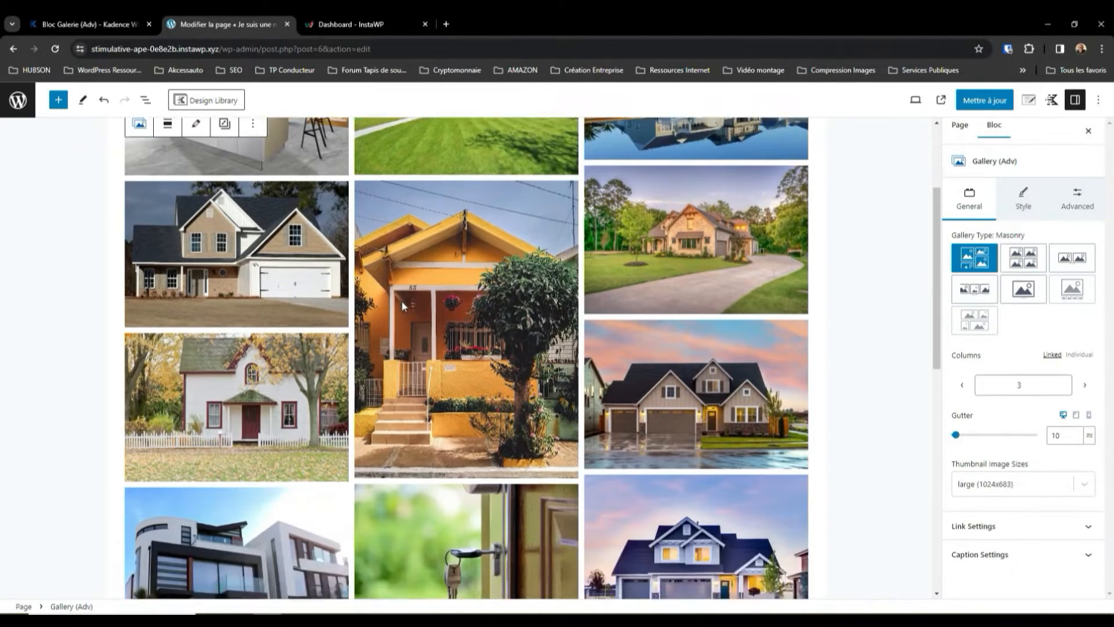
scroll(440, 346, "up", 3)
scroll(440, 348, "up", 4)
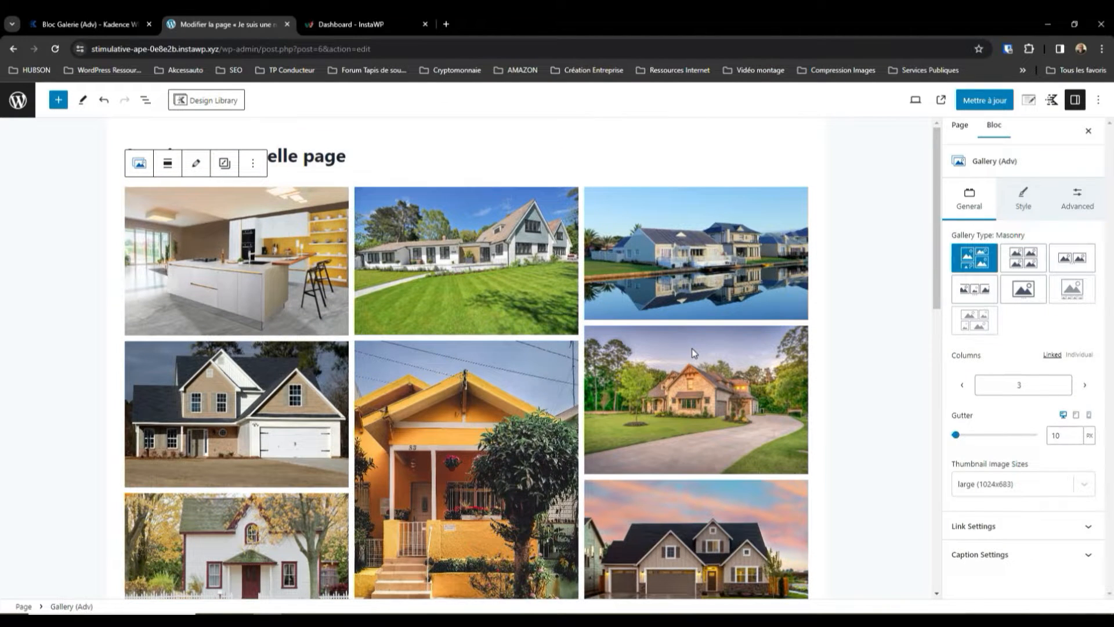
scroll(374, 357, "down", 1)
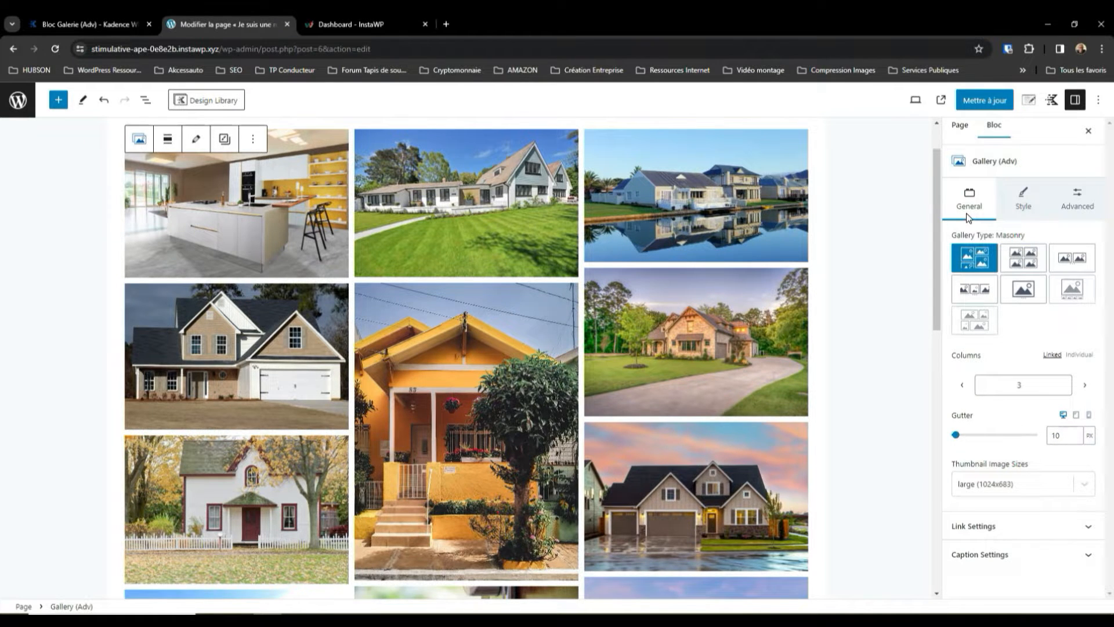
left_click(1016, 213)
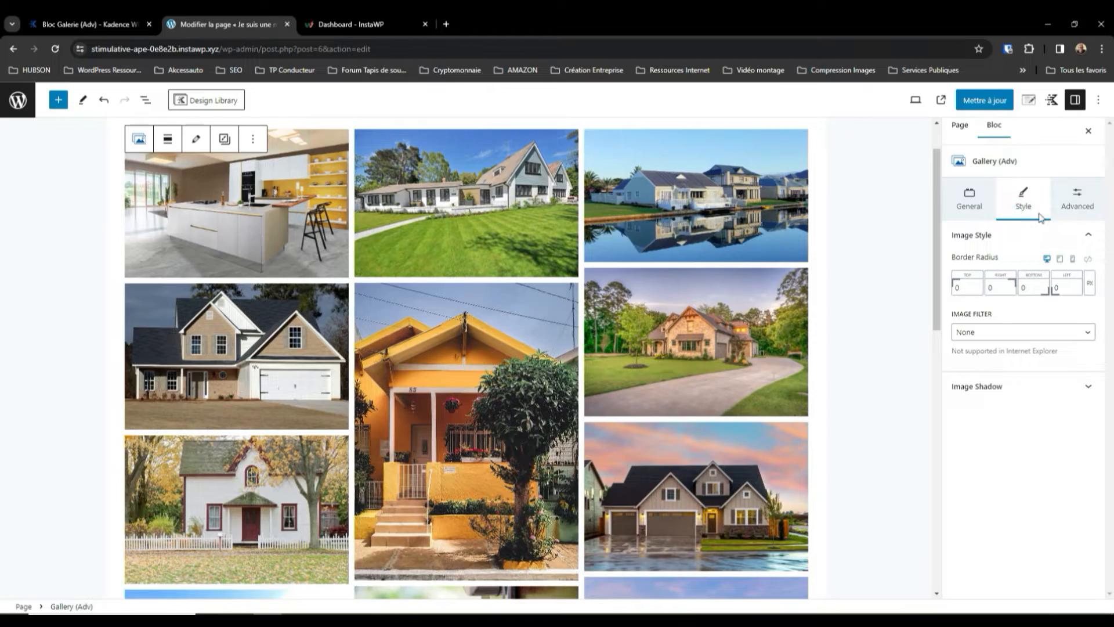
left_click(1072, 215)
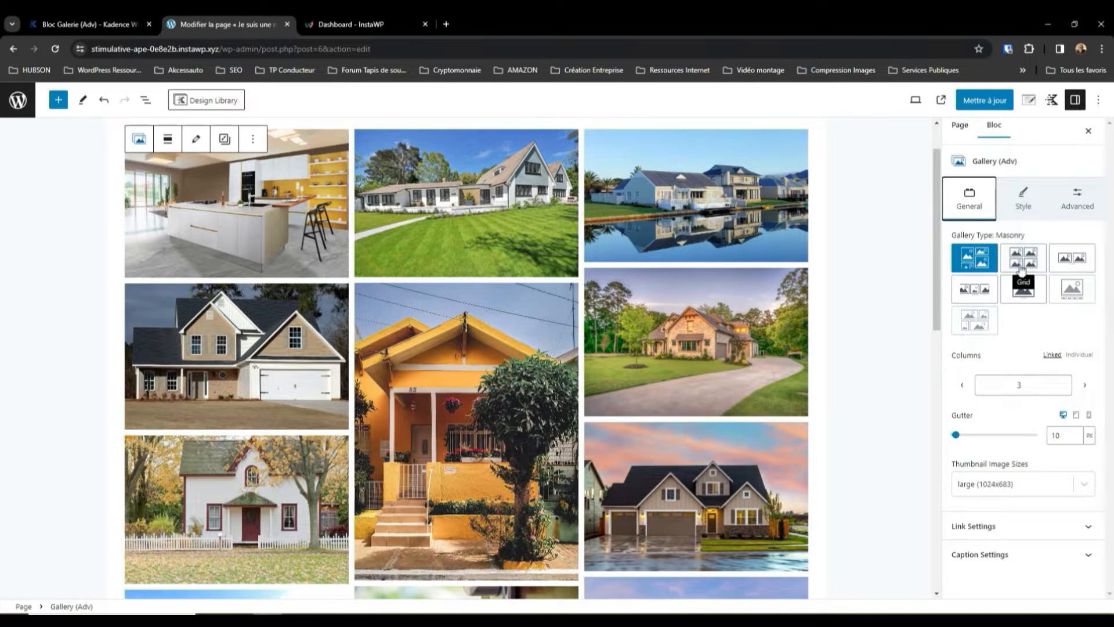
Try the Carousel gallery type and the type after it, and return the gallery to Masonry
left_click(1050, 266)
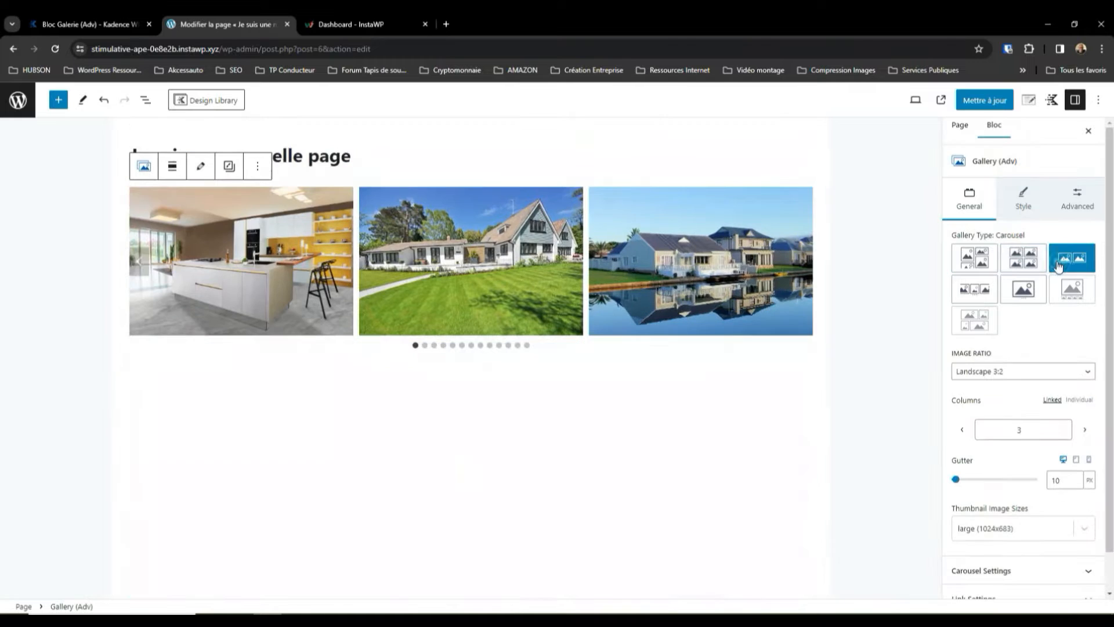
left_click(981, 294)
left_click(976, 262)
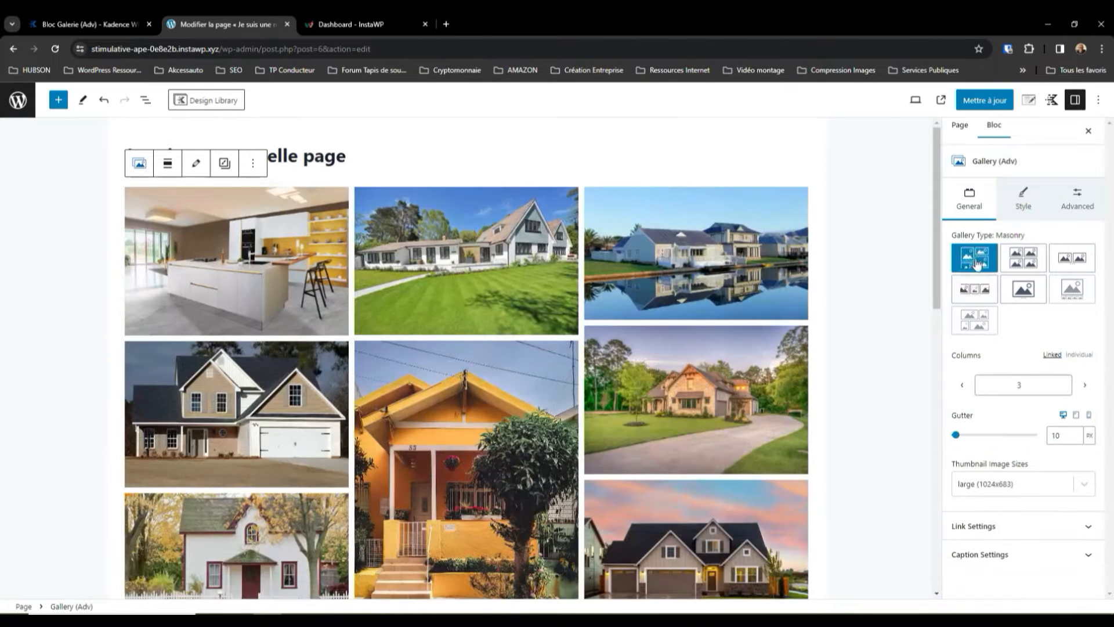
key("ctrl+s")
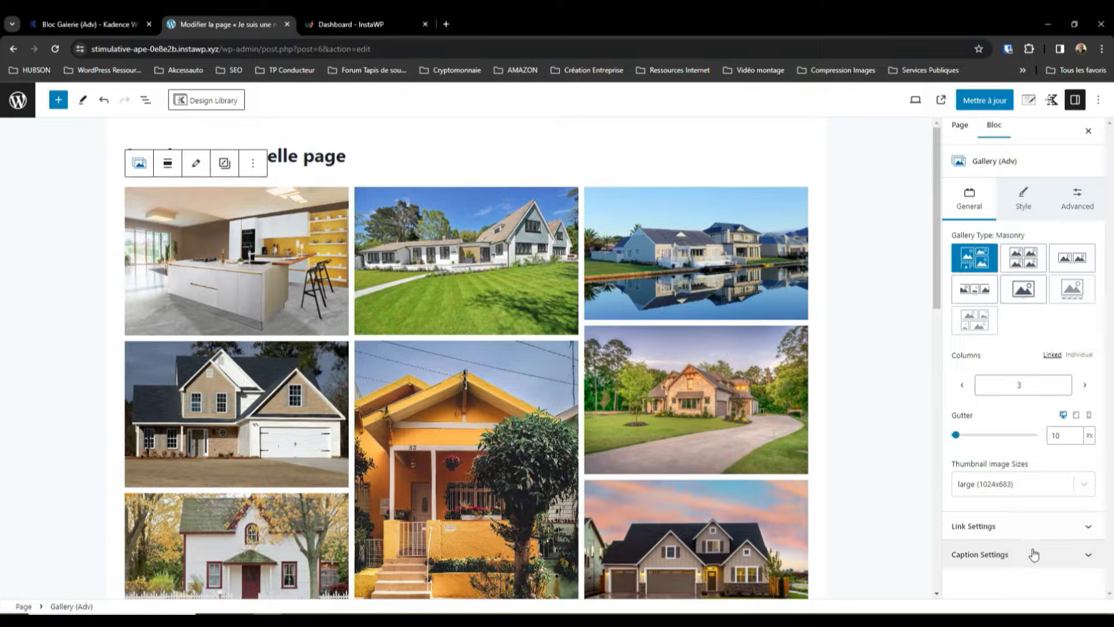
Compare the settings offered by the Grid and Carousel gallery types and switch back to Masonry
left_click(1026, 260)
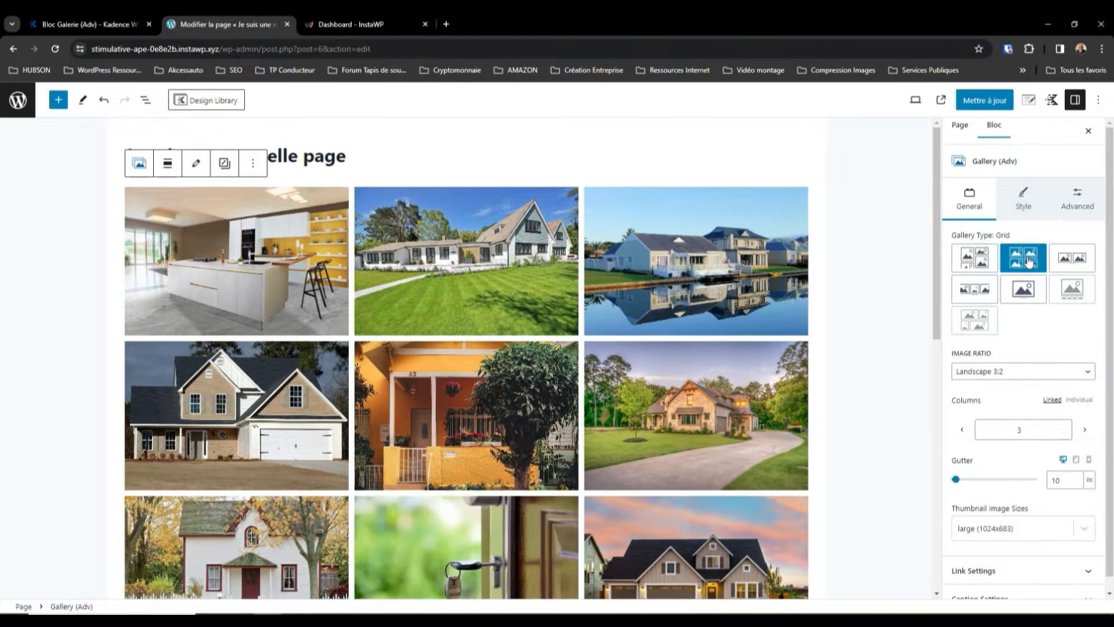
scroll(1074, 552, "down", 1)
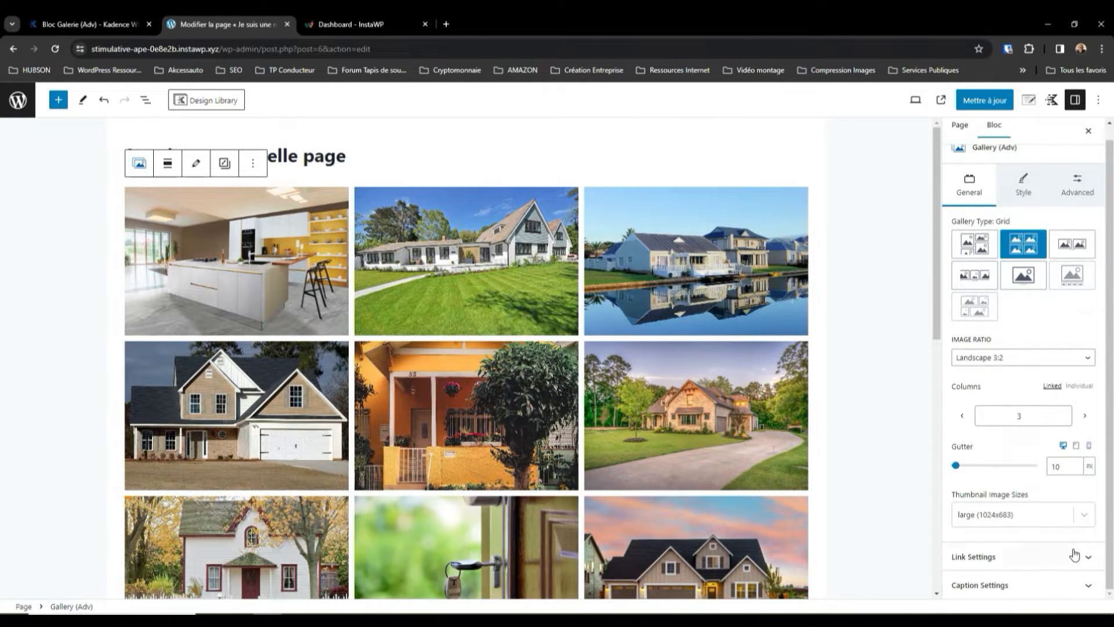
left_click(1083, 249)
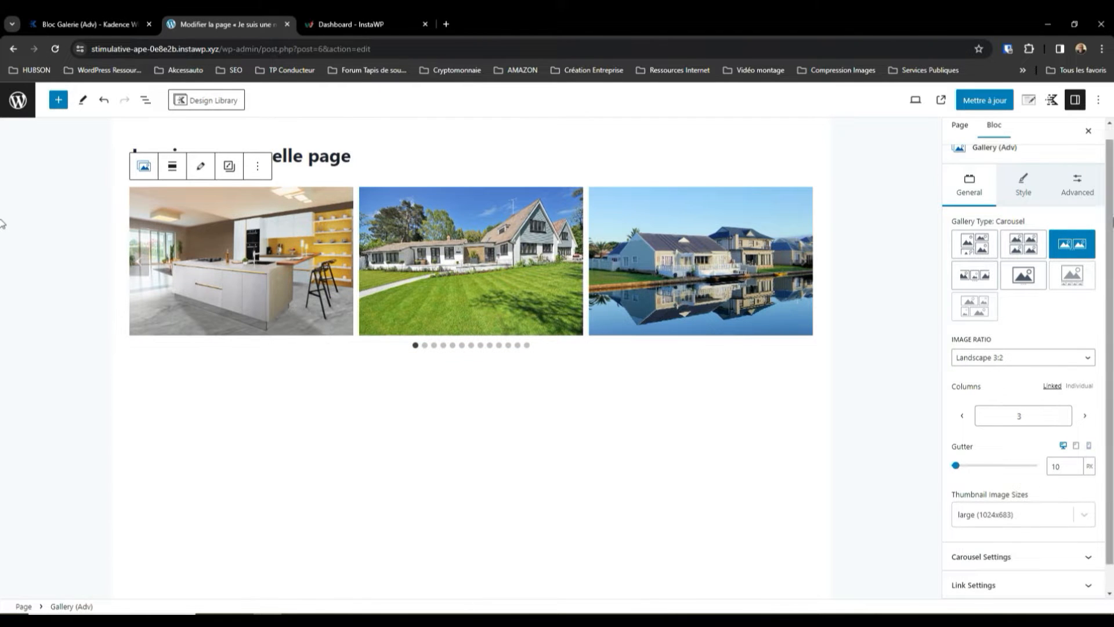
scroll(1038, 529, "down", 2)
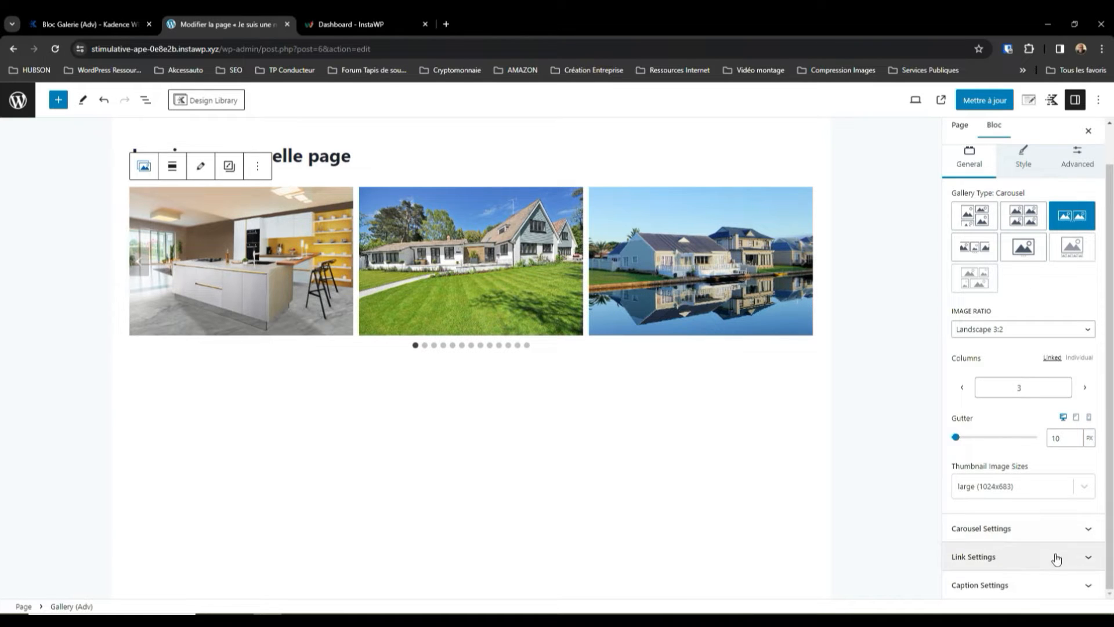
left_click(979, 222)
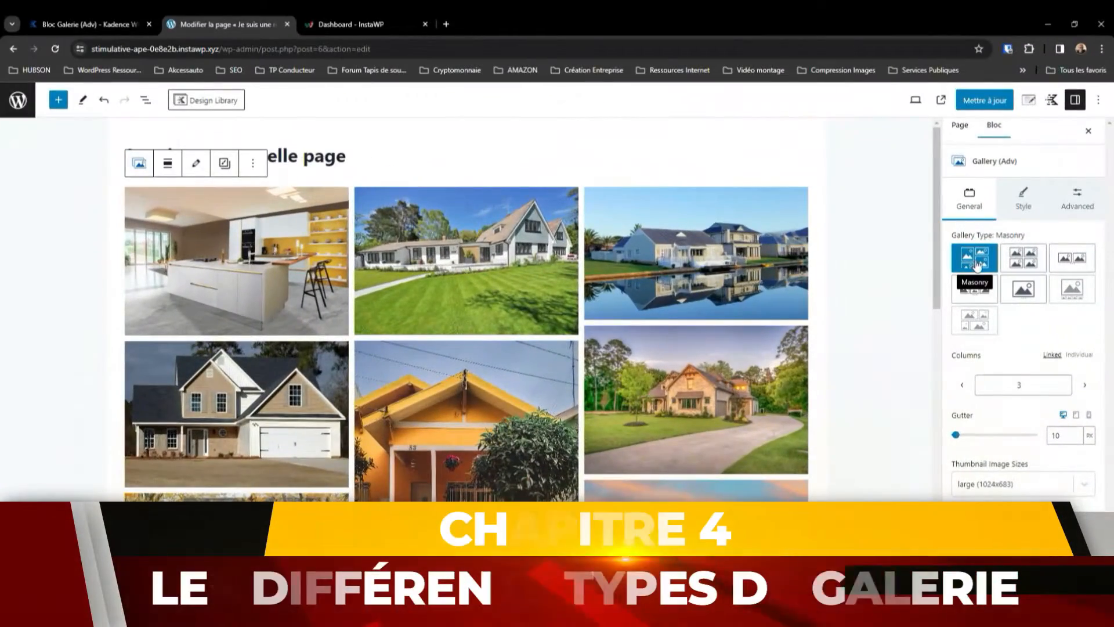
Try 4 and 5 columns for the Masonry gallery and set the columns back to 3
left_click(1084, 386)
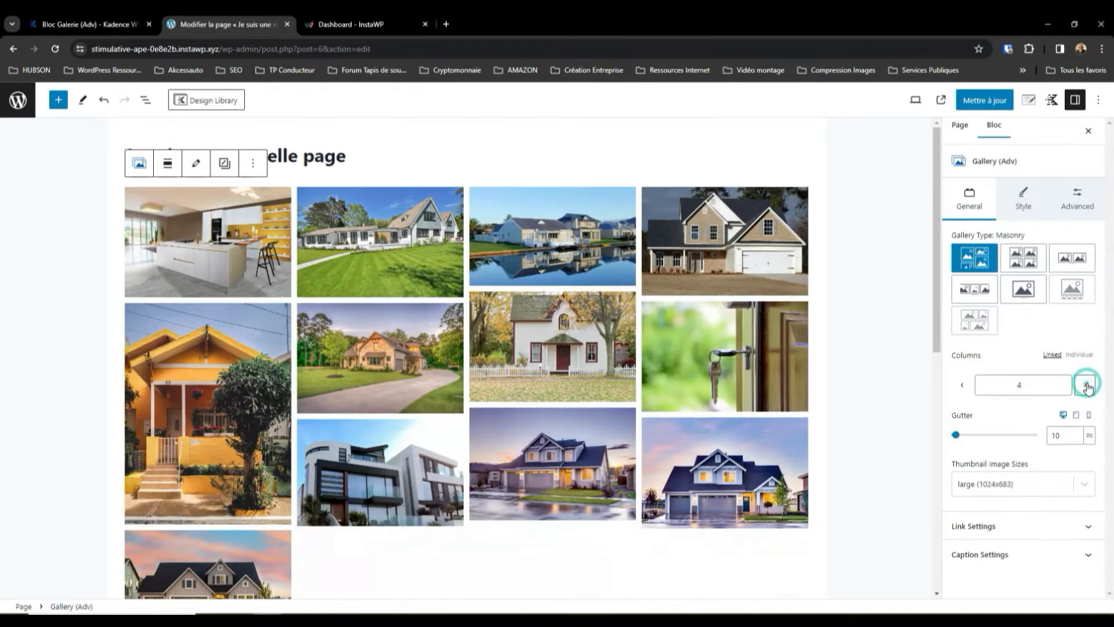
left_click(1086, 386)
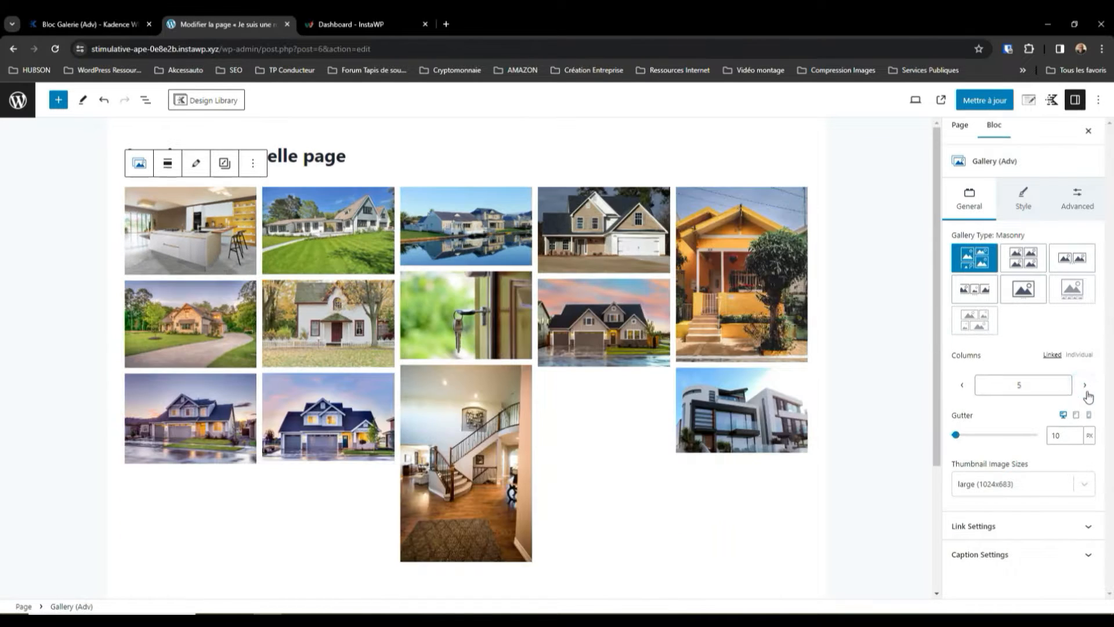
left_click(962, 386)
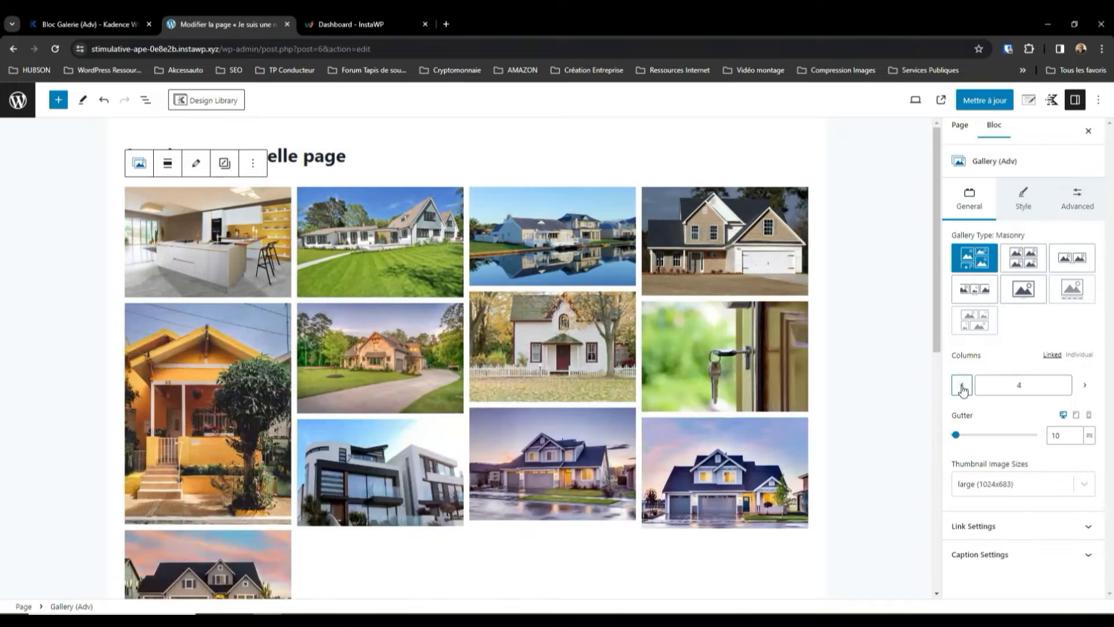
left_click(962, 386)
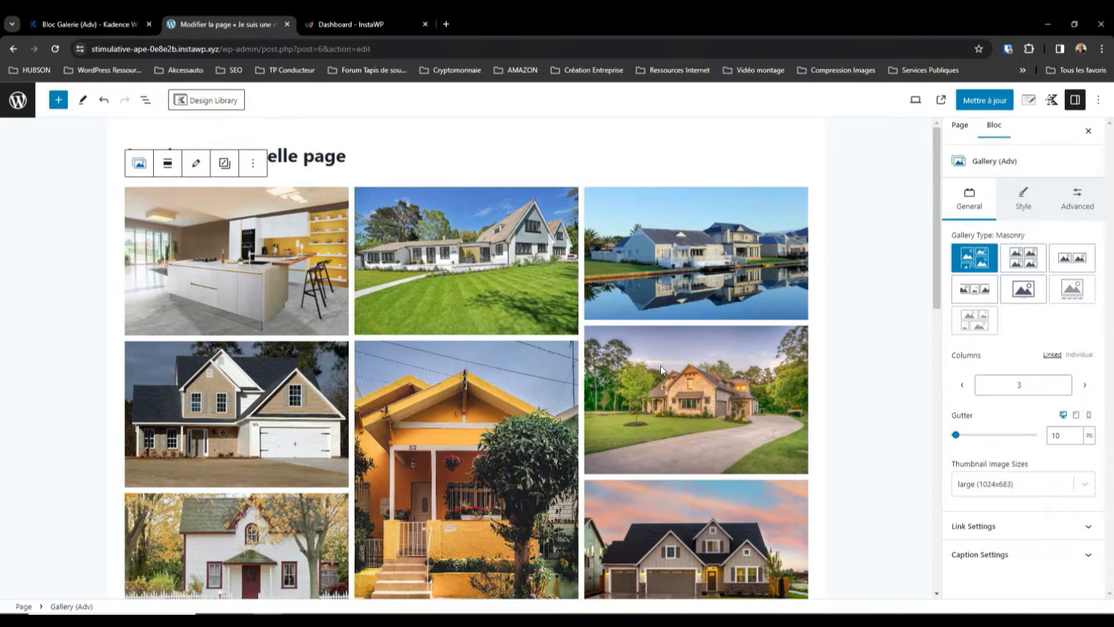
Switch the gallery type to Grid and review the image layout and the type's settings
left_click(1027, 260)
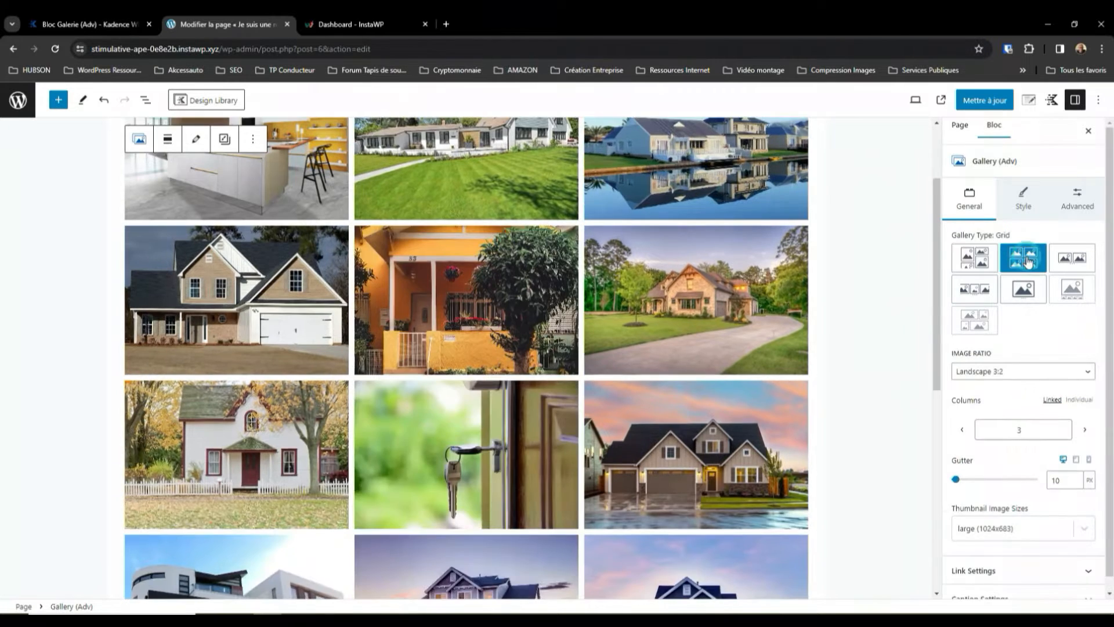
scroll(532, 293, "up", 2)
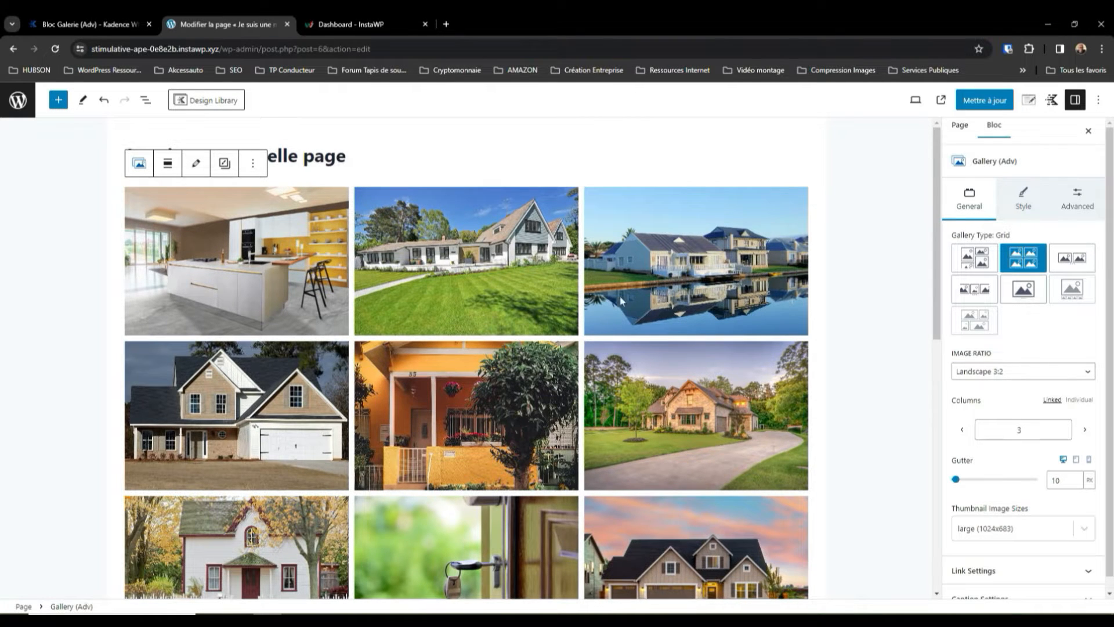
scroll(384, 277, "down", 1)
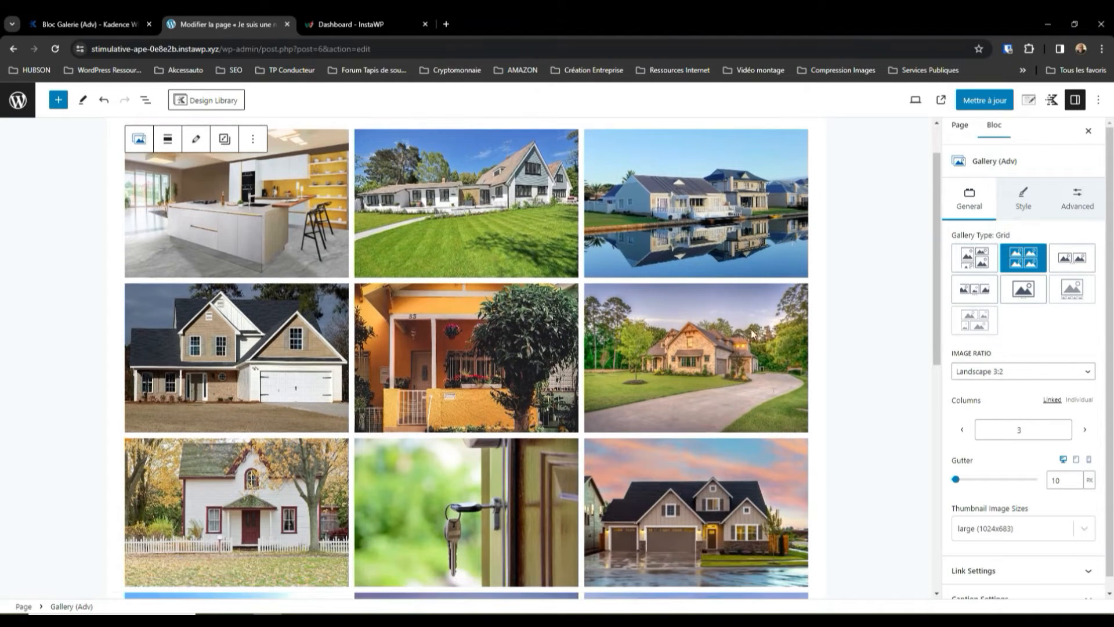
scroll(673, 406, "down", 1)
scroll(677, 430, "down", 2)
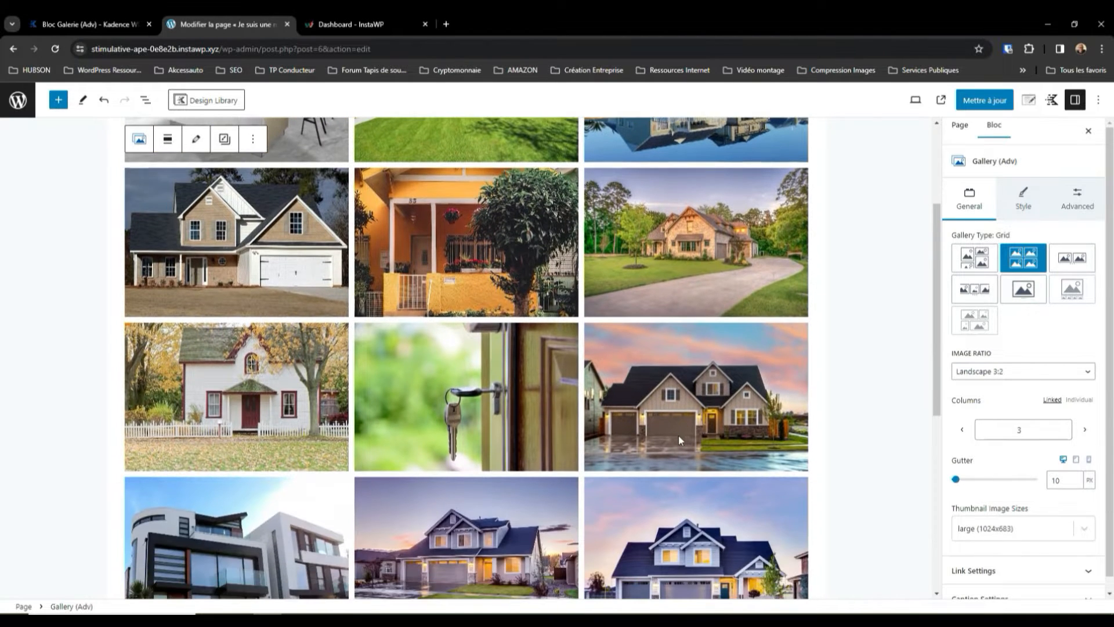
scroll(696, 411, "up", 4)
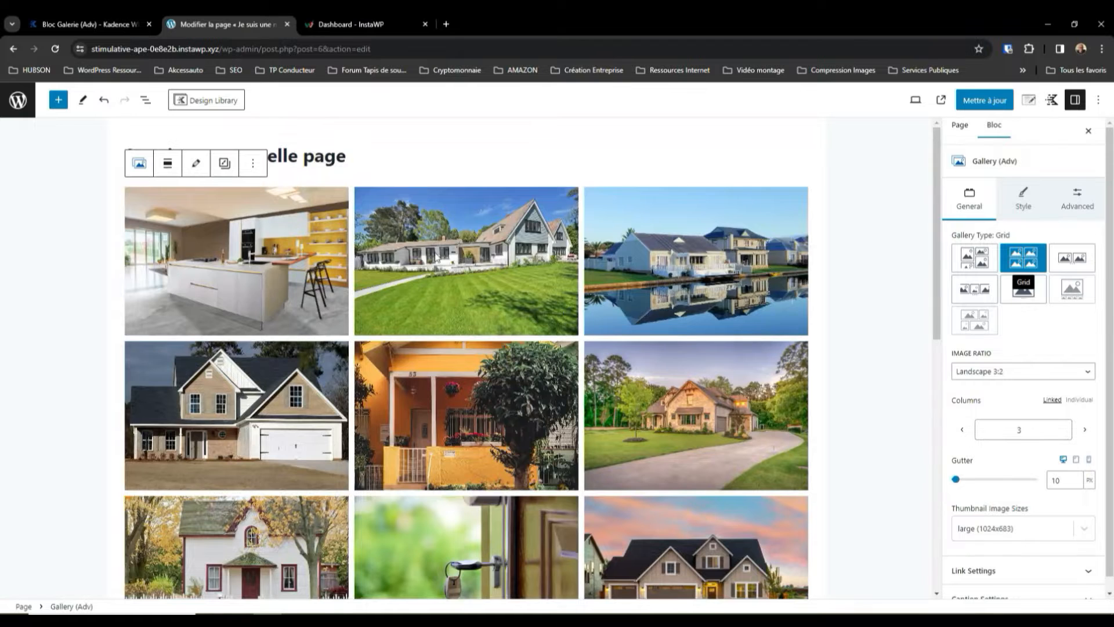
scroll(678, 381, "down", 5)
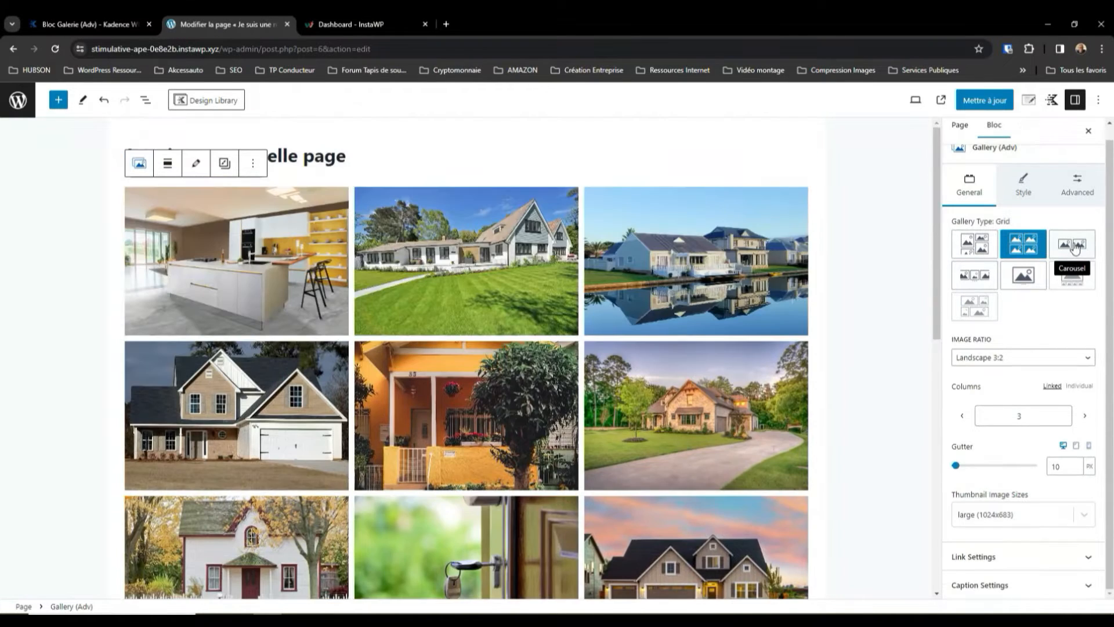
Try the Carousel, Fluid Carousel and Slider gallery types and review how each lays out the images
left_click(1074, 247)
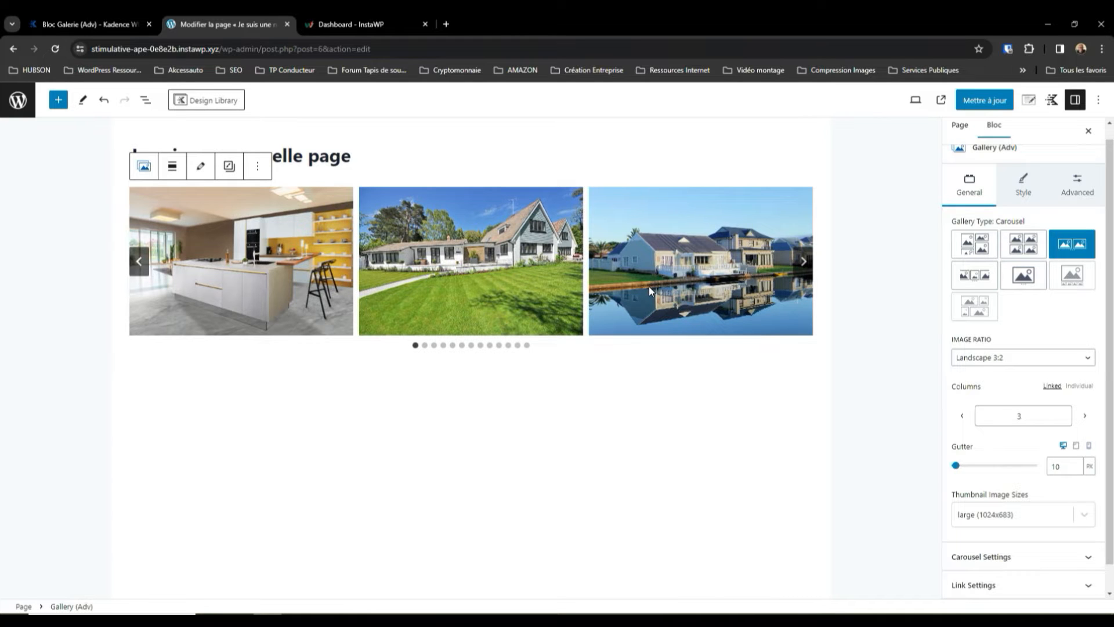
left_click(980, 282)
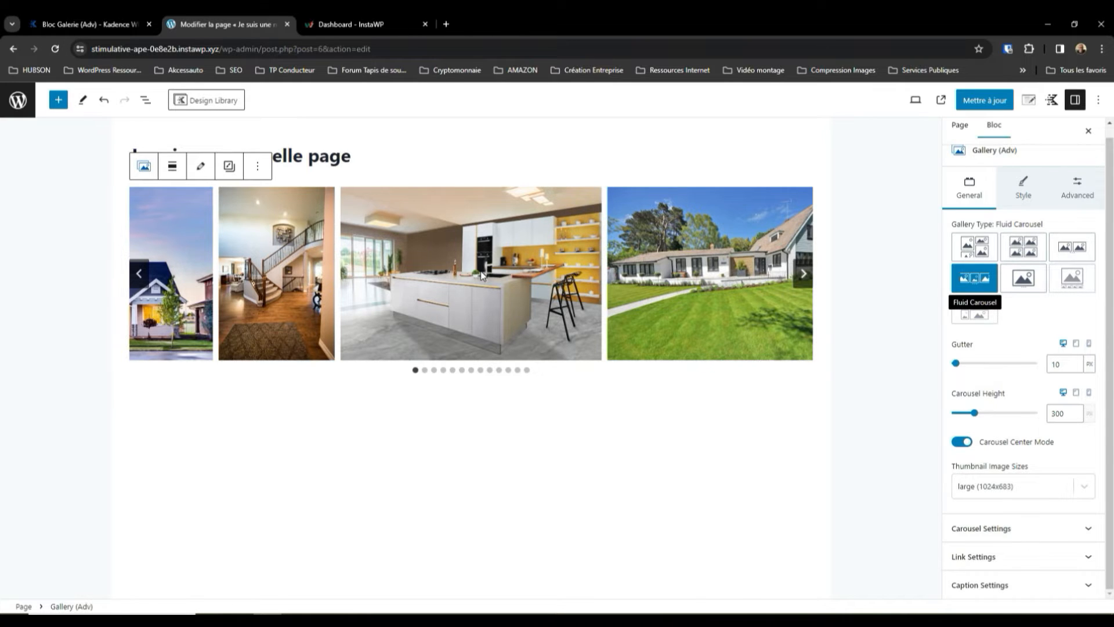
left_click(1023, 281)
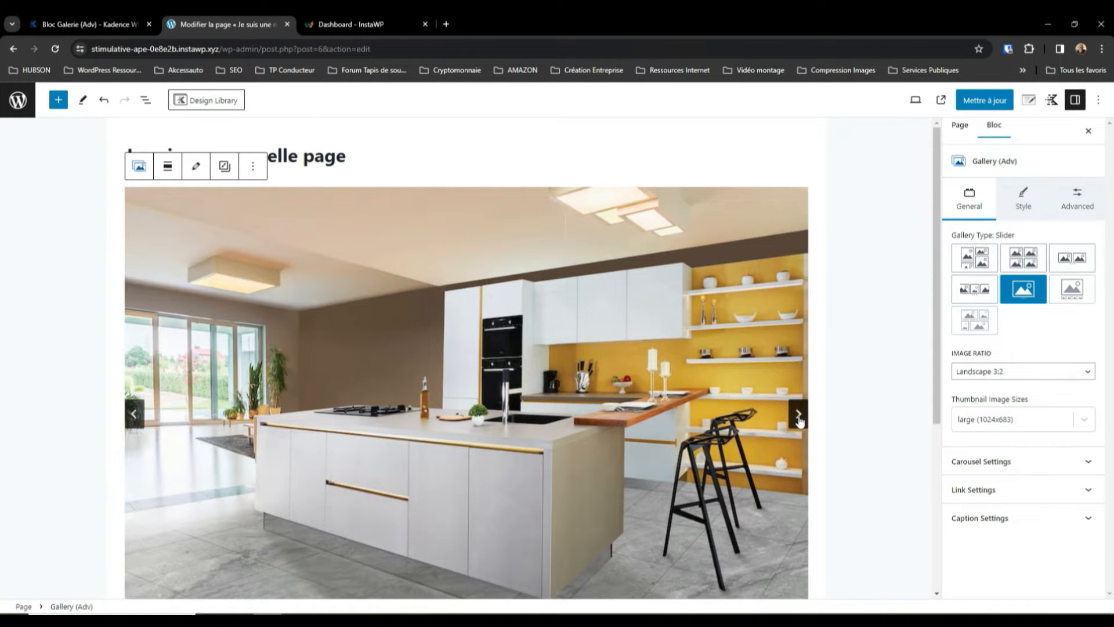
scroll(562, 405, "down", 1)
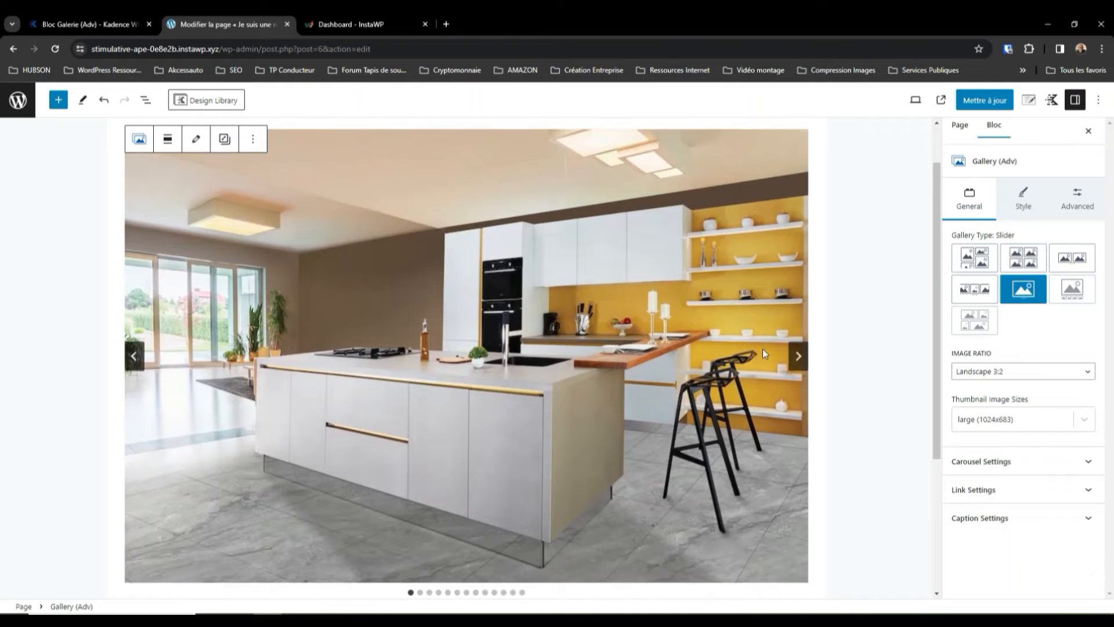
scroll(762, 349, "down", 3)
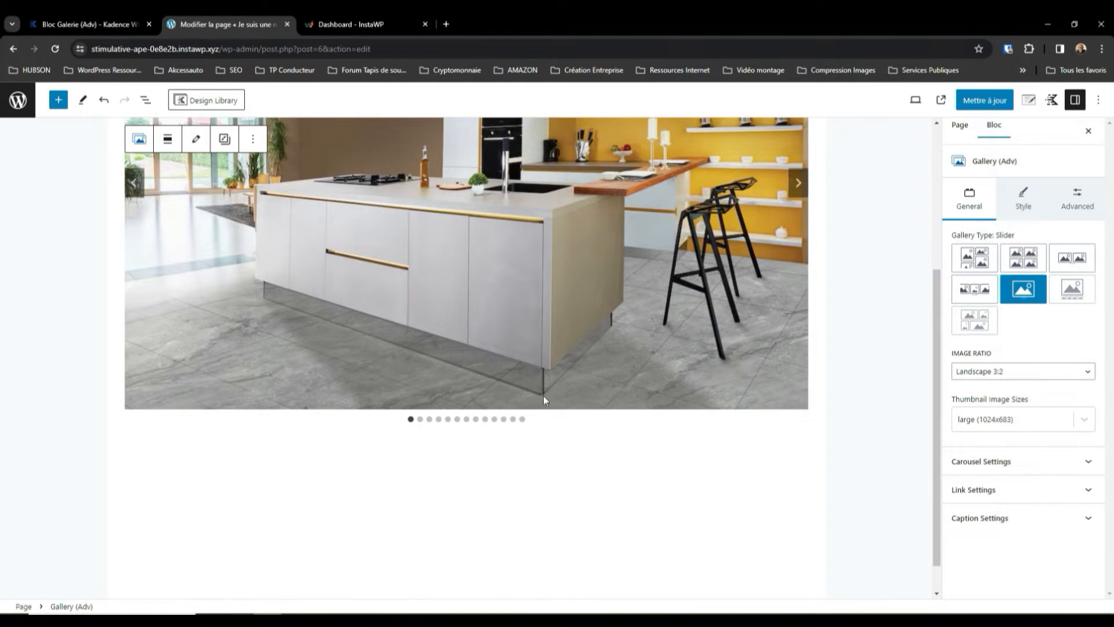
scroll(528, 356, "up", 2)
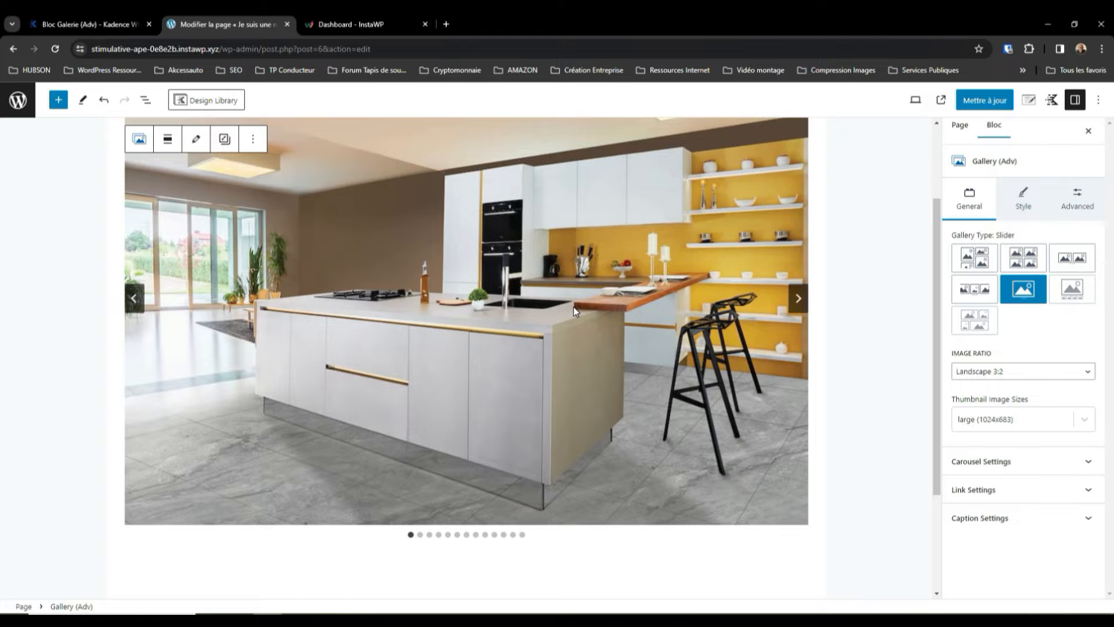
left_click(1072, 290)
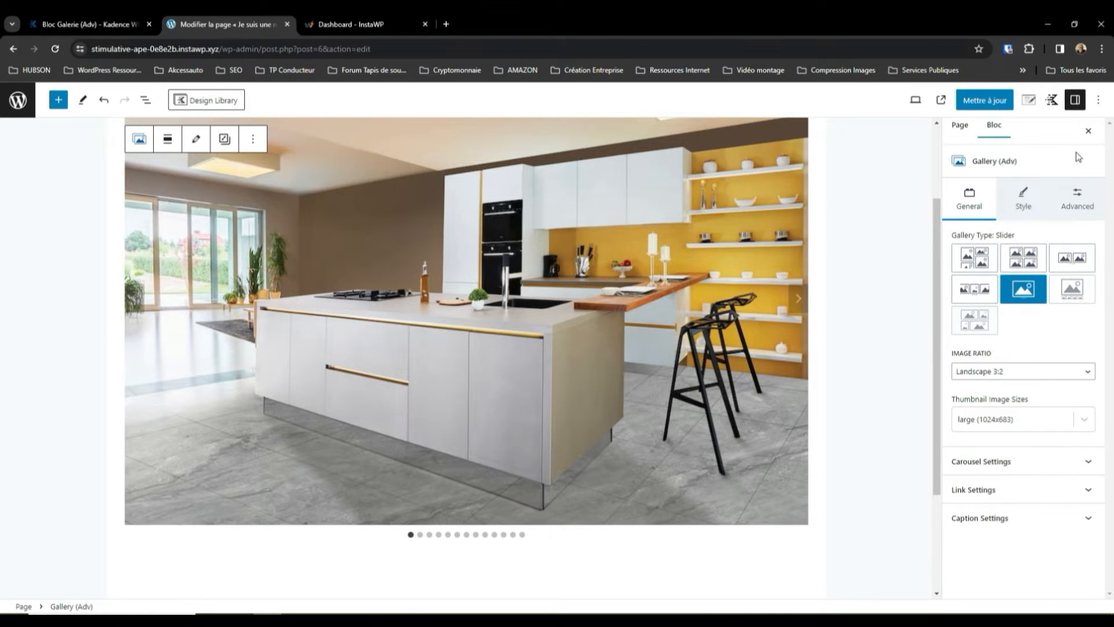
Switch the gallery type to Masonry with a 17 px gutter and view the thumbnail image size options
left_click(974, 262)
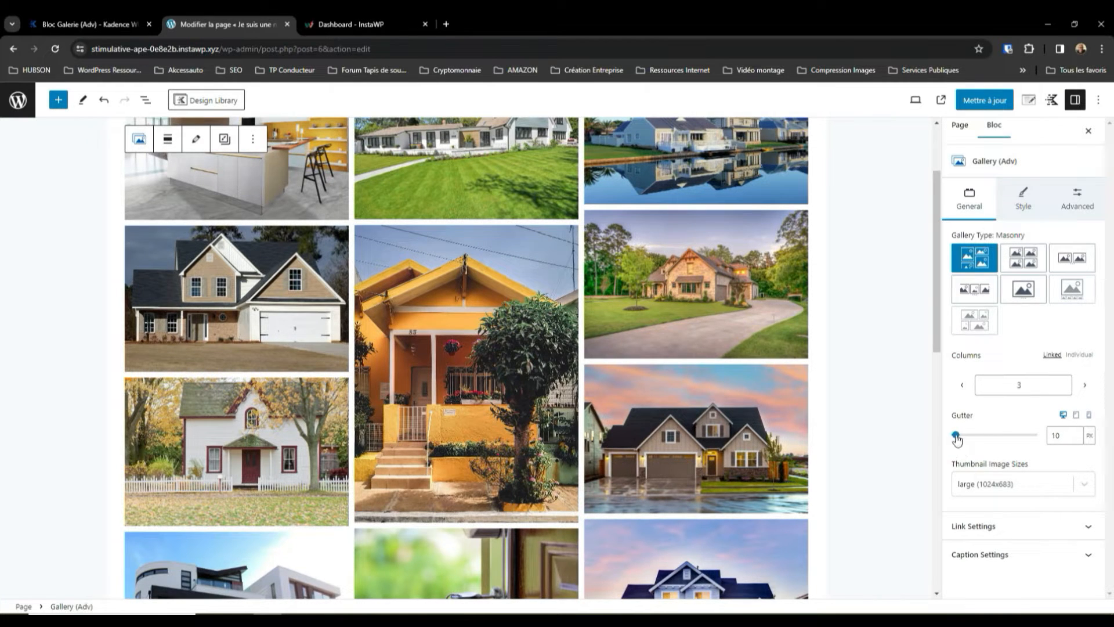
mouse_move(956, 436)
left_mouse_down()
mouse_move(981, 437)
mouse_move(959, 434)
left_mouse_up()
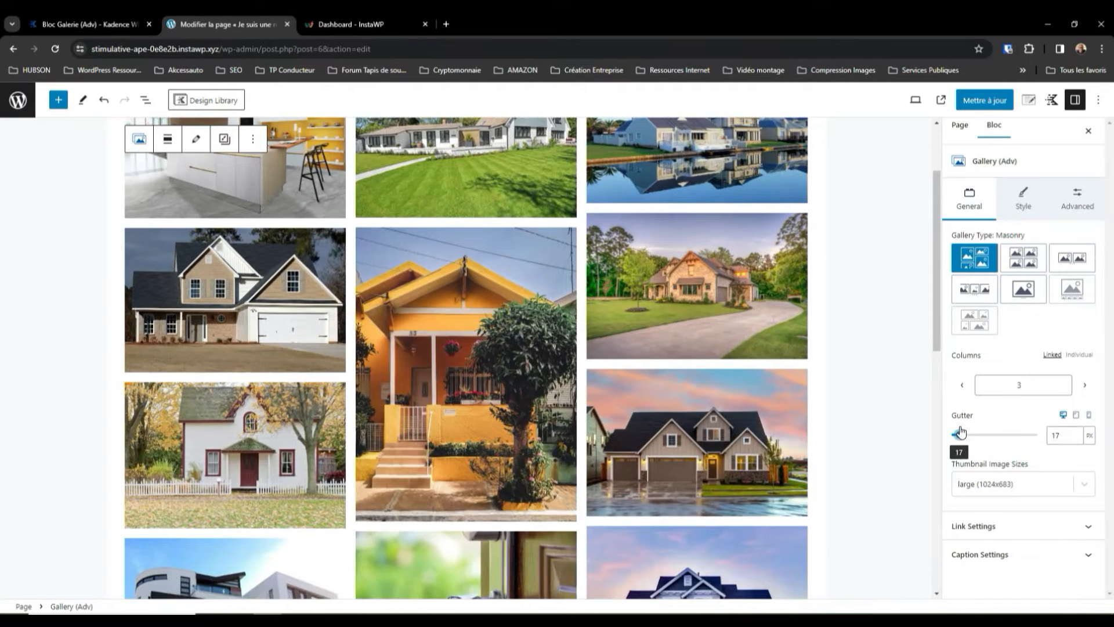
double_click(1053, 435)
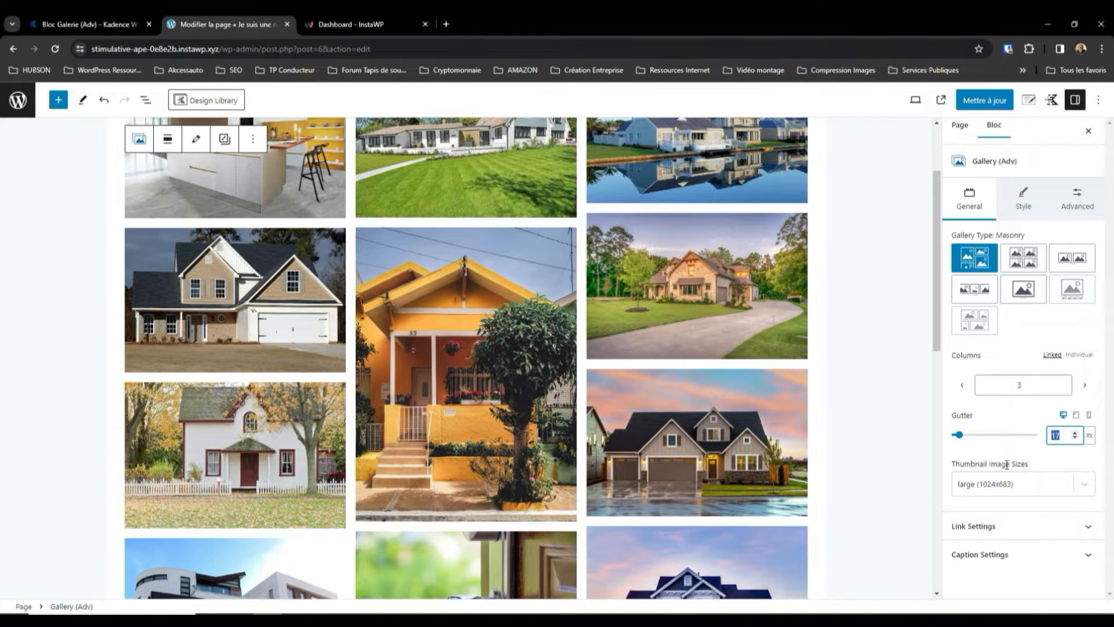
left_click(1084, 485)
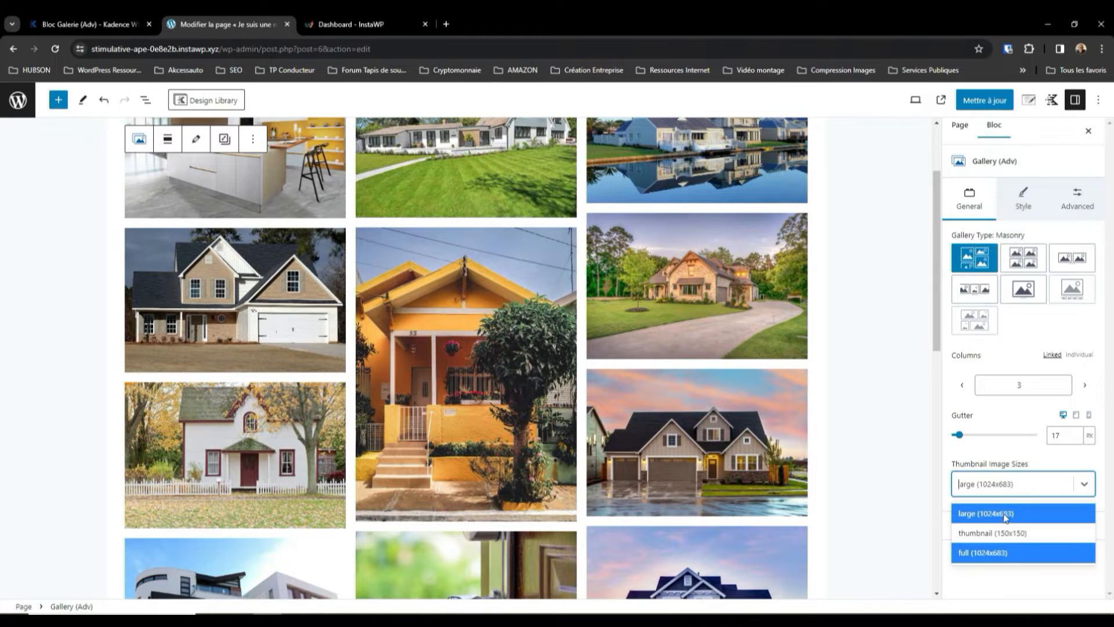
left_click(1083, 487)
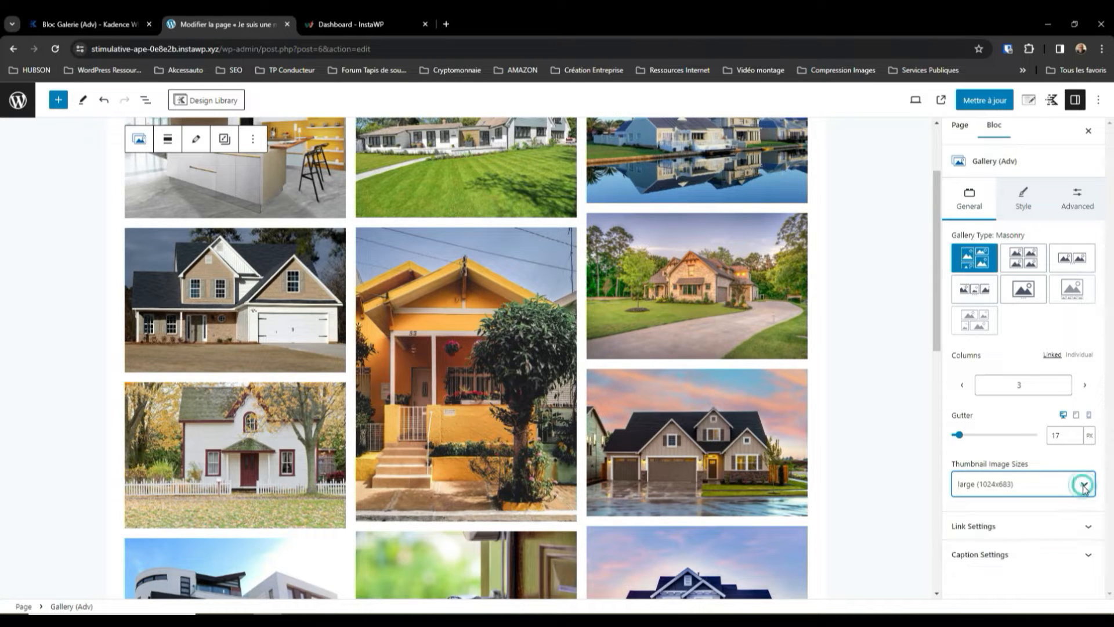
Try Attachment Page and Media File as the gallery images' link target, and set it to Custom
left_click(1090, 529)
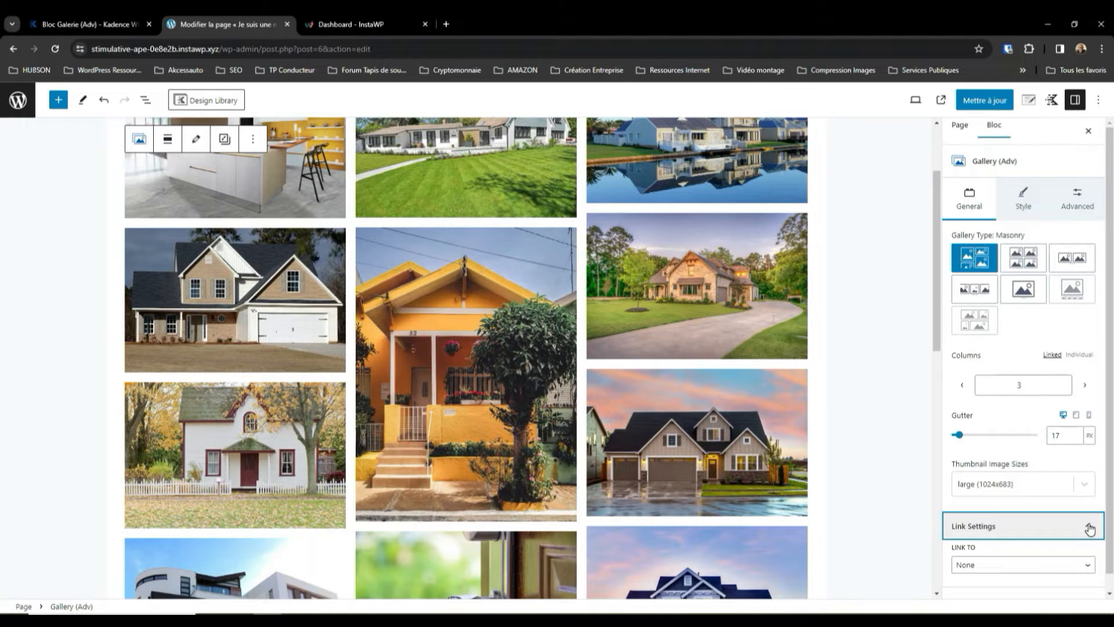
key("Tab")
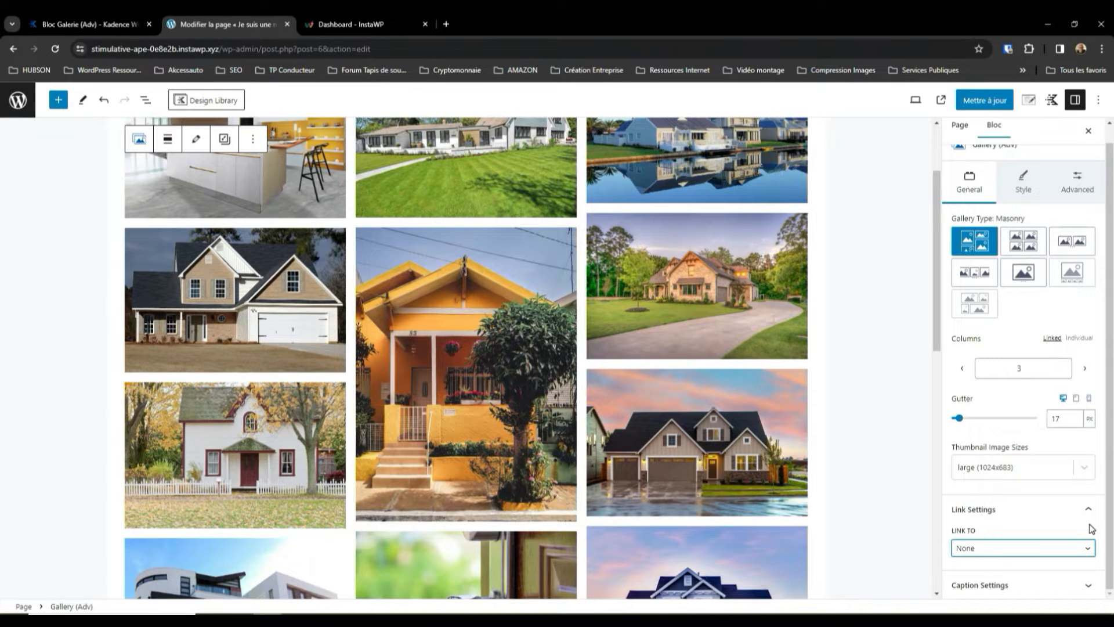
left_click(1088, 553)
left_click(1022, 563)
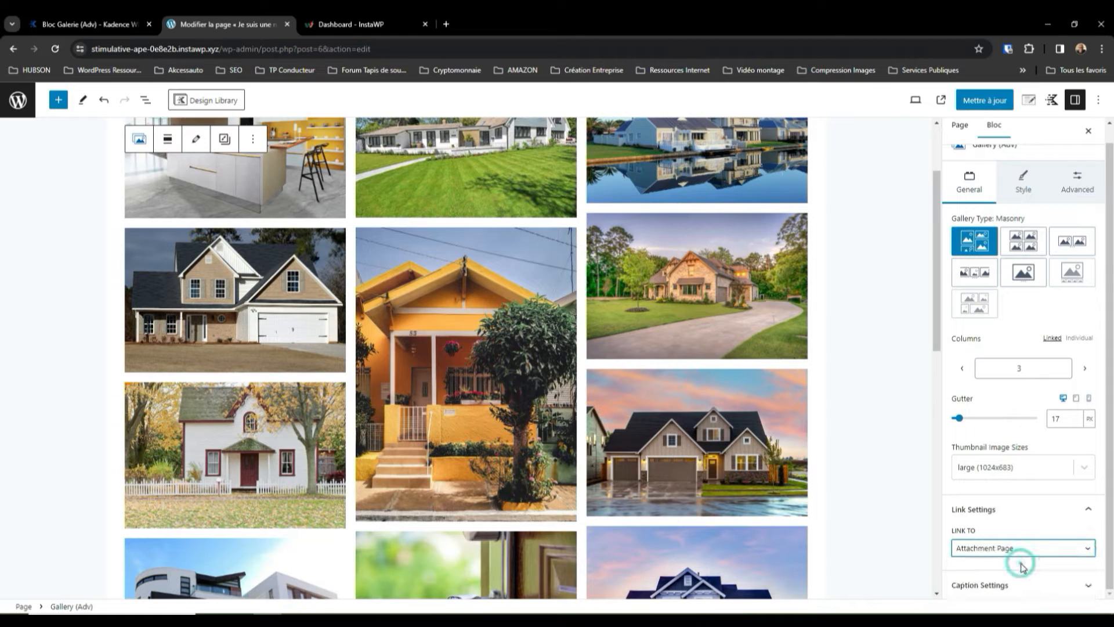
left_click(1086, 551)
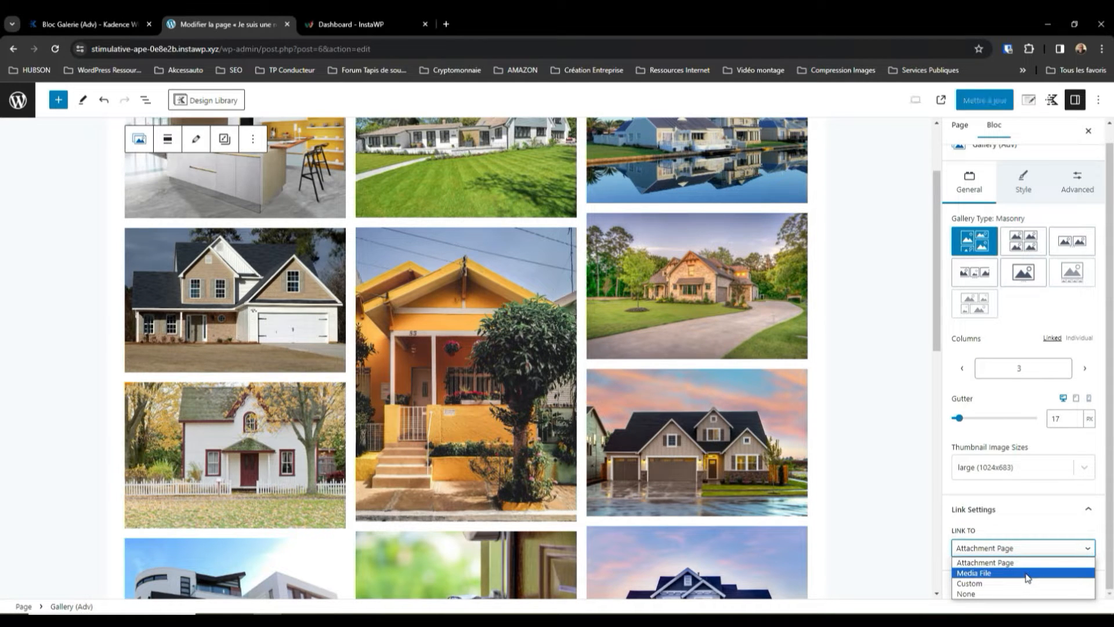
left_click(1027, 577)
left_click(1086, 546)
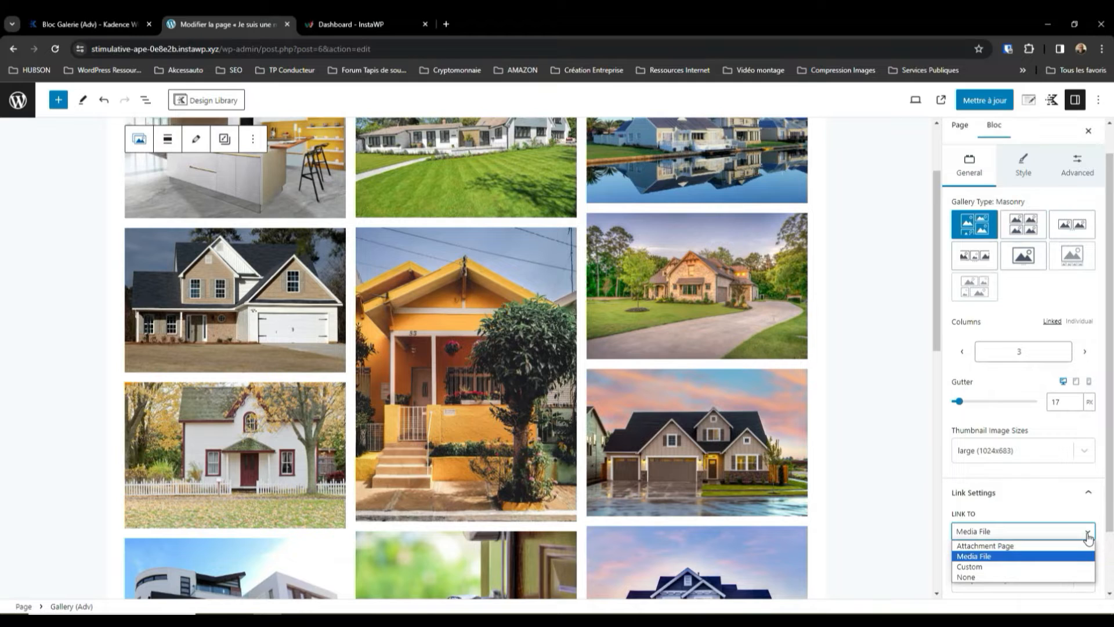
left_click(1026, 566)
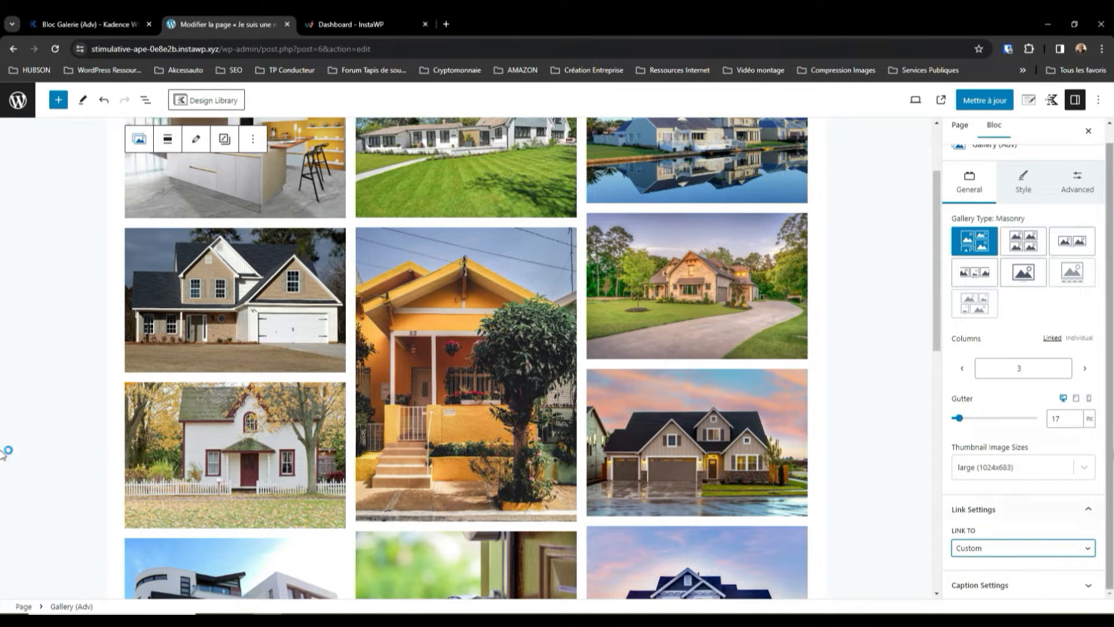
left_click(273, 344)
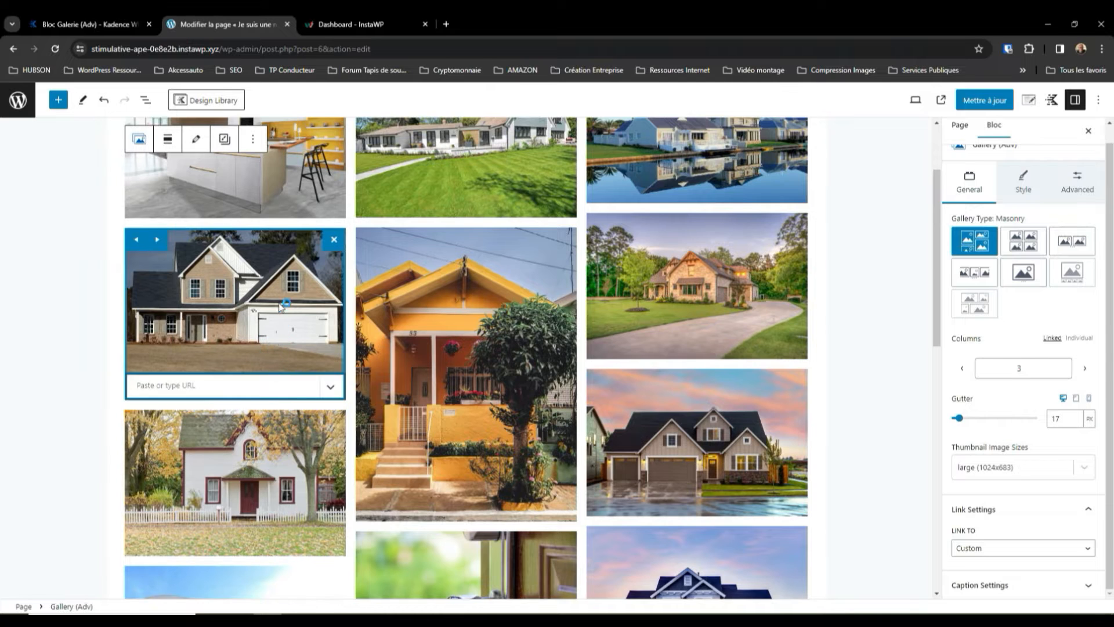
left_click(280, 271)
left_click(220, 385)
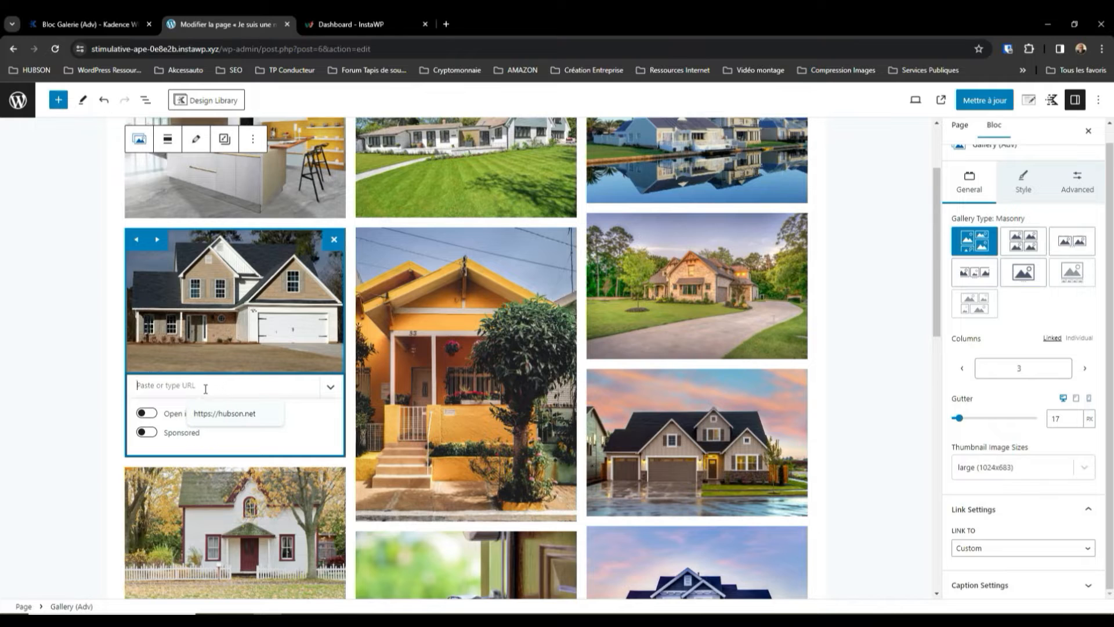
left_click(227, 415)
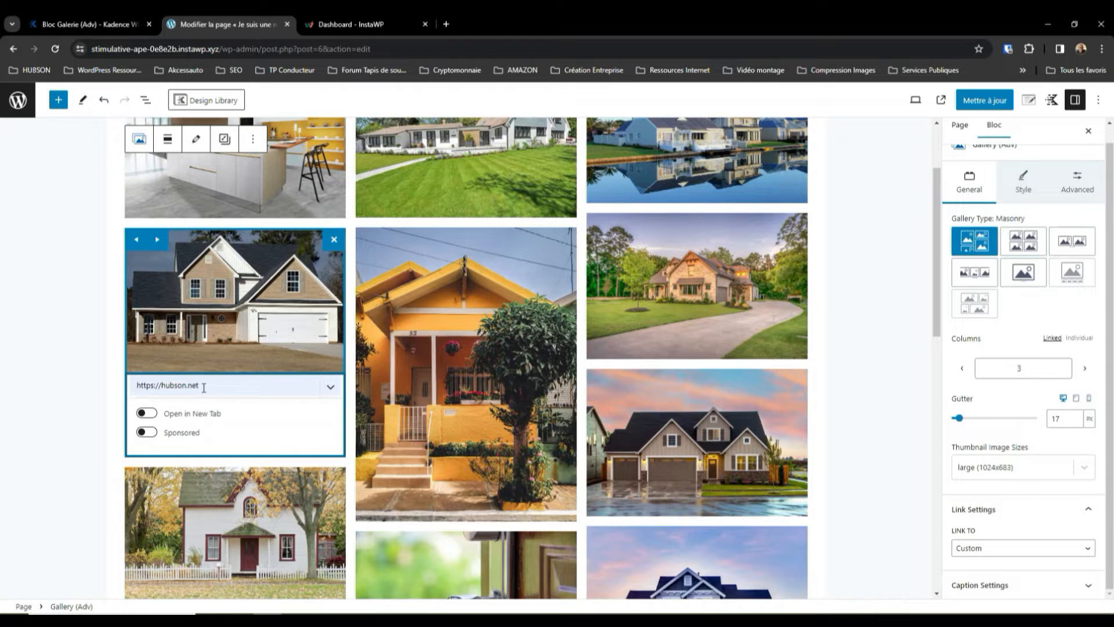
Try the Open in New Tab and Sponsored options for the image's custom link and turn both off again
left_click(330, 388)
left_click(330, 389)
left_click(146, 413)
left_click(142, 431)
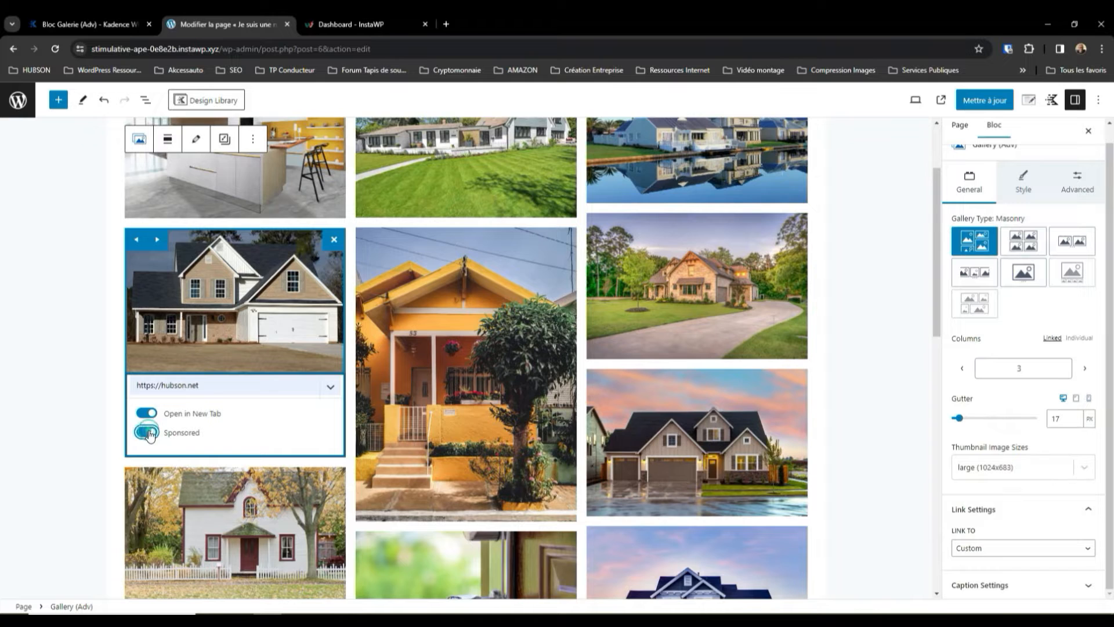
left_click(145, 413)
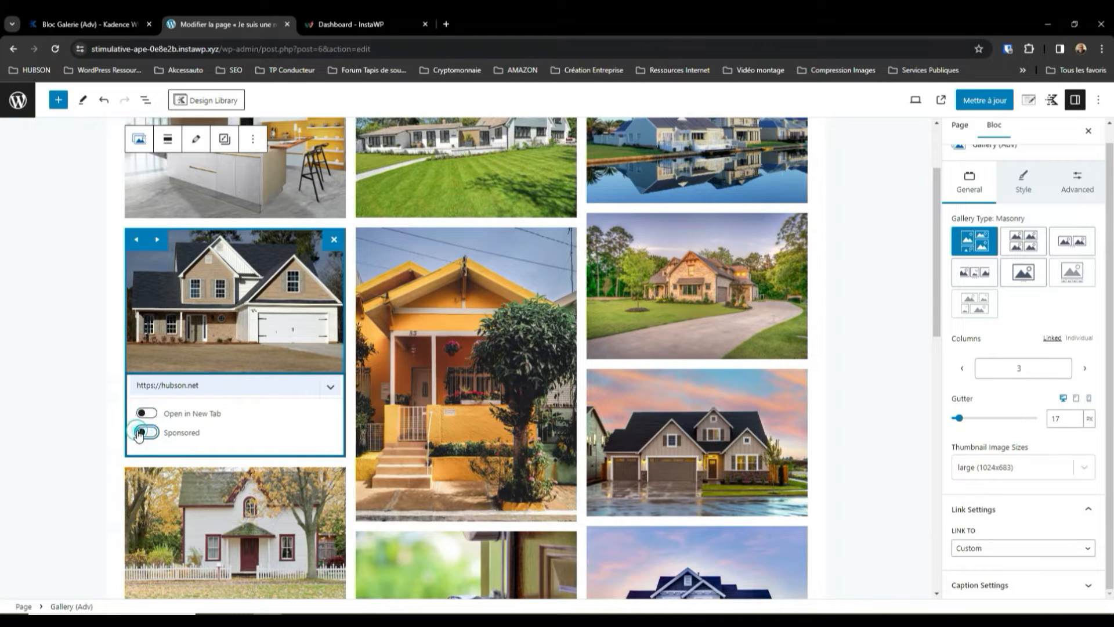
left_click(145, 432)
Turn on captions for the gallery images, comparing the gallery with captions shown and hidden
left_click(1088, 509)
left_click(1088, 555)
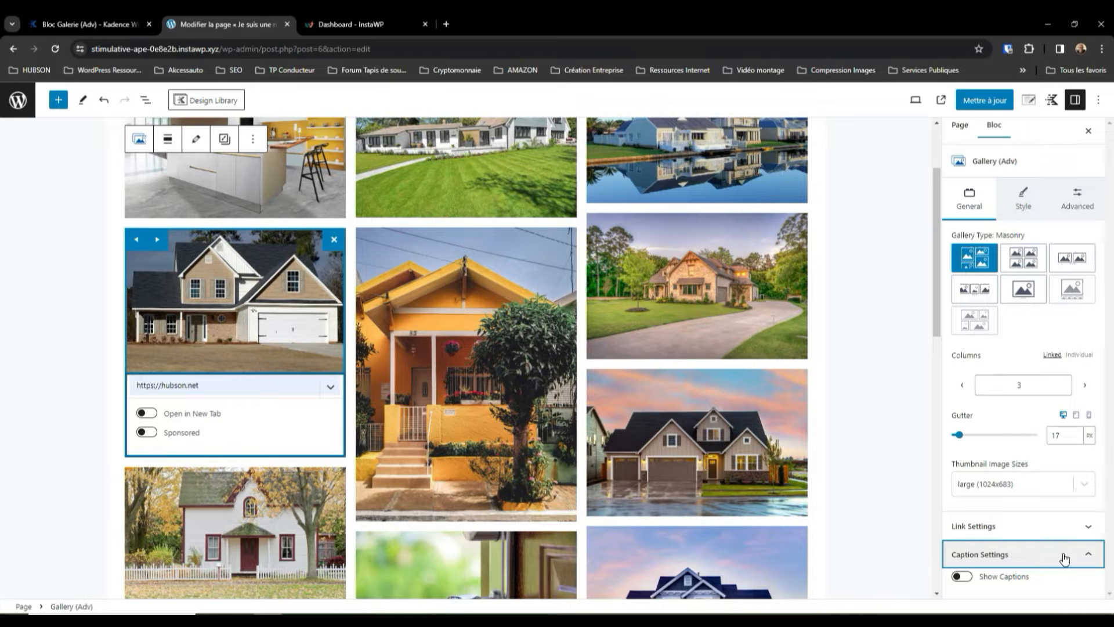
left_click(962, 576)
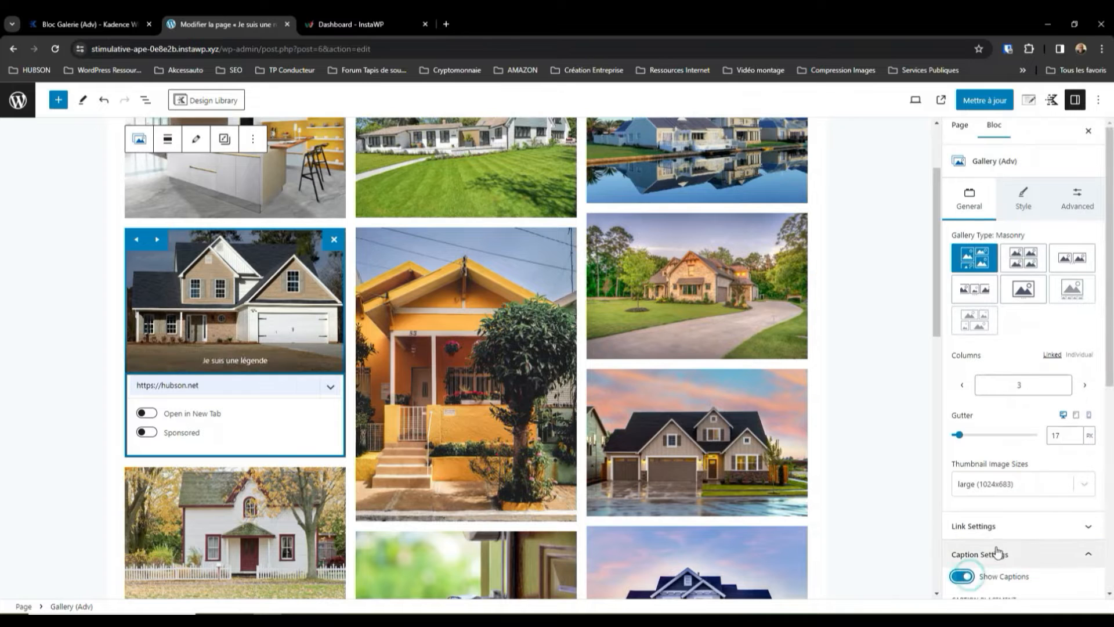
scroll(980, 464, "down", 4)
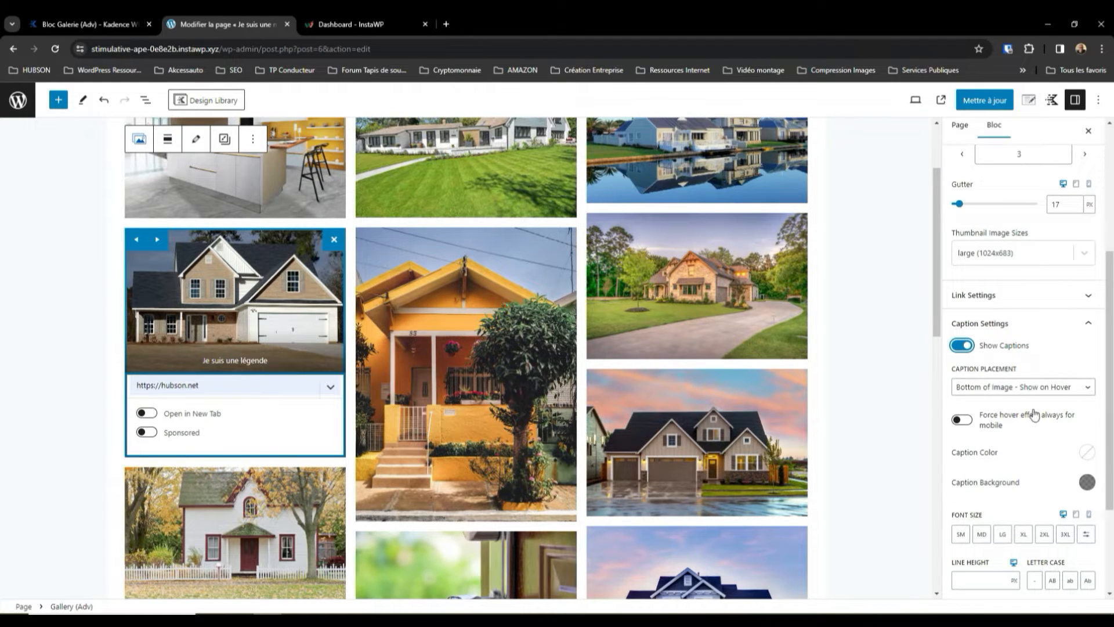
scroll(1034, 413, "down", 3)
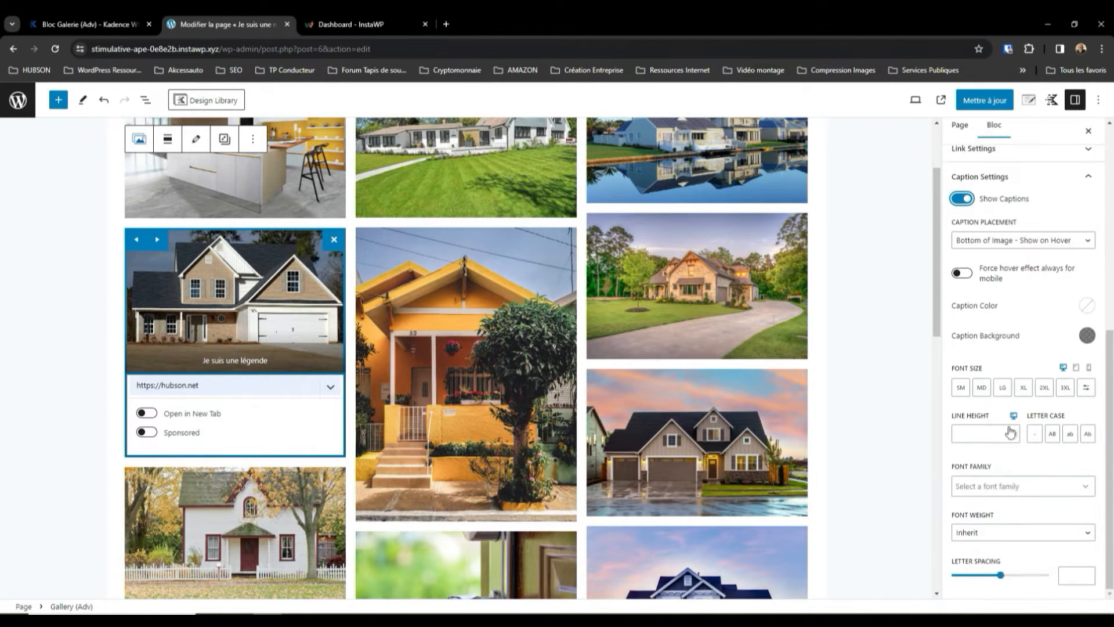
left_click(958, 199)
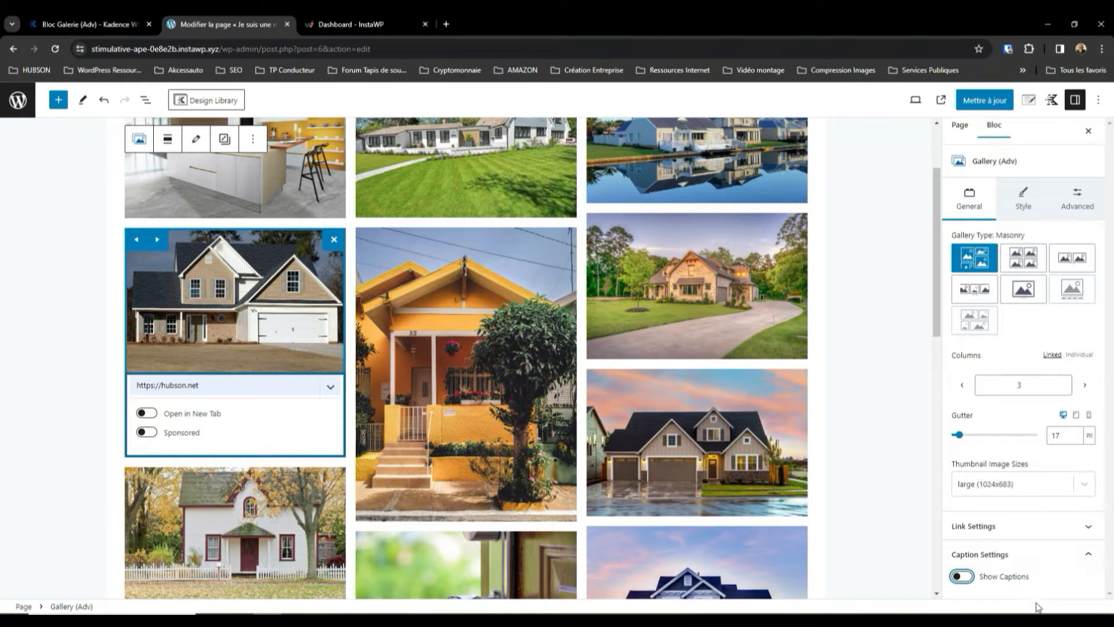
left_click(961, 576)
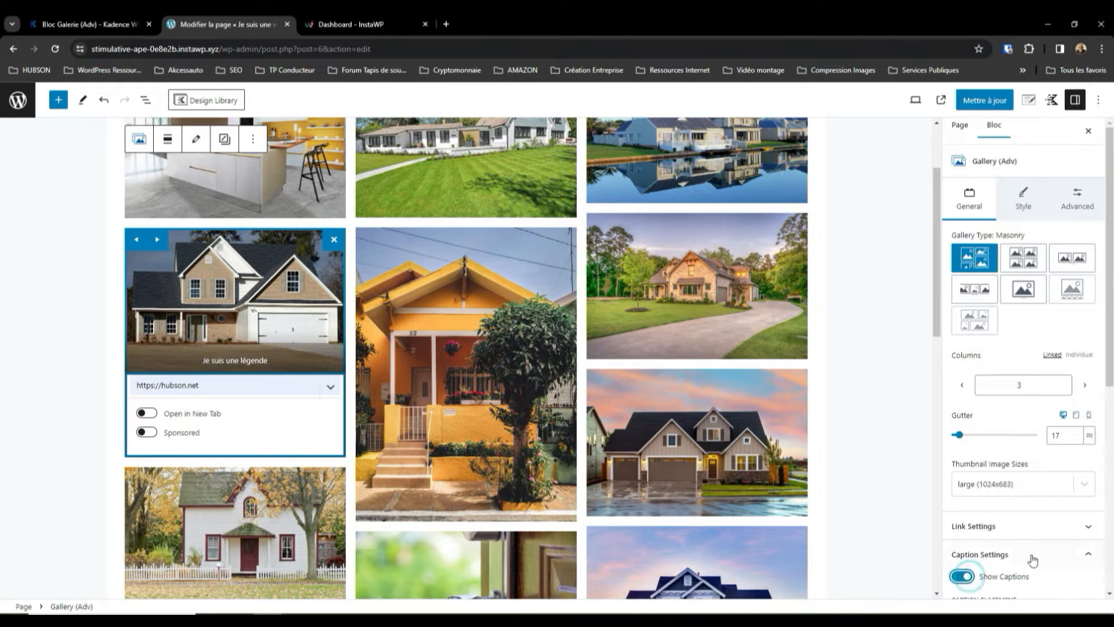
Choose Bottom of Image - Show on Hover as the caption placement and try forcing the hover effect on mobile
scroll(1033, 559, "down", 6)
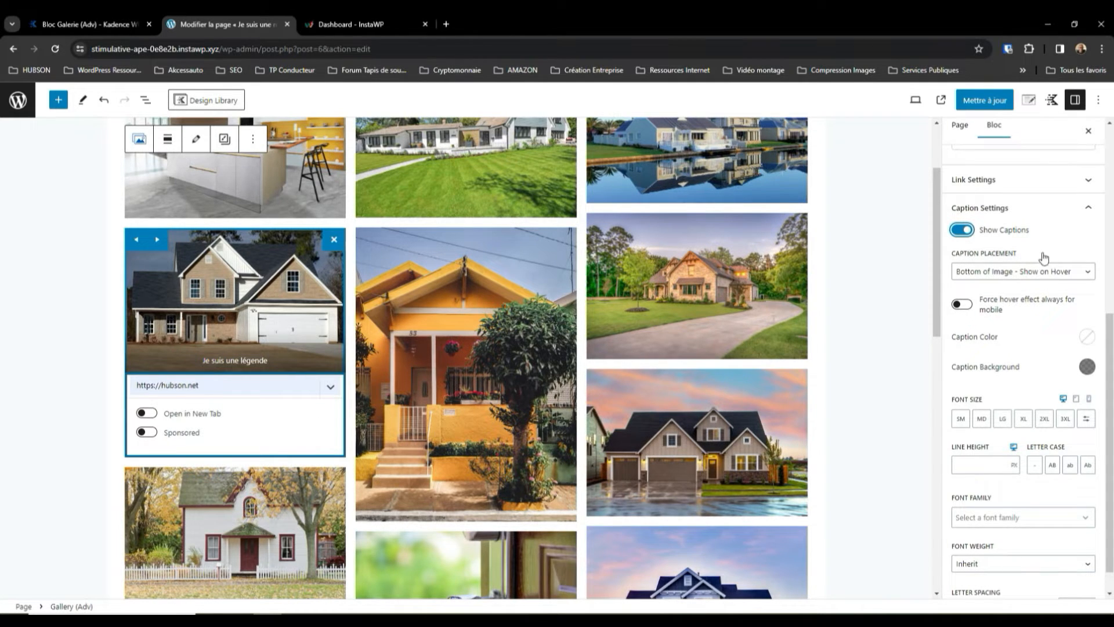
left_click(1088, 275)
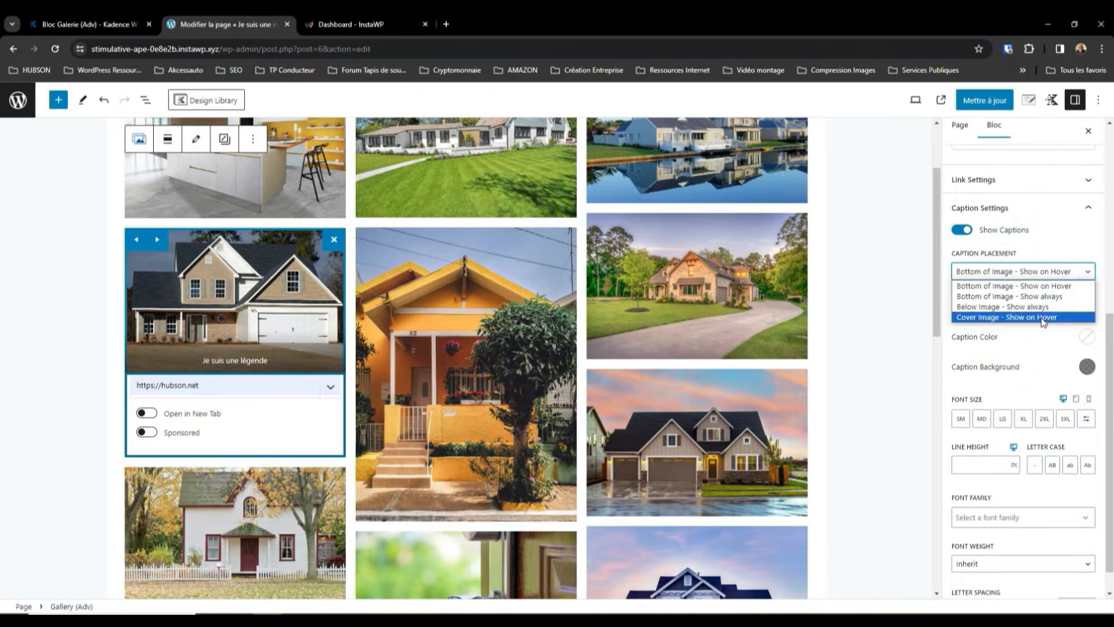
left_click(1021, 285)
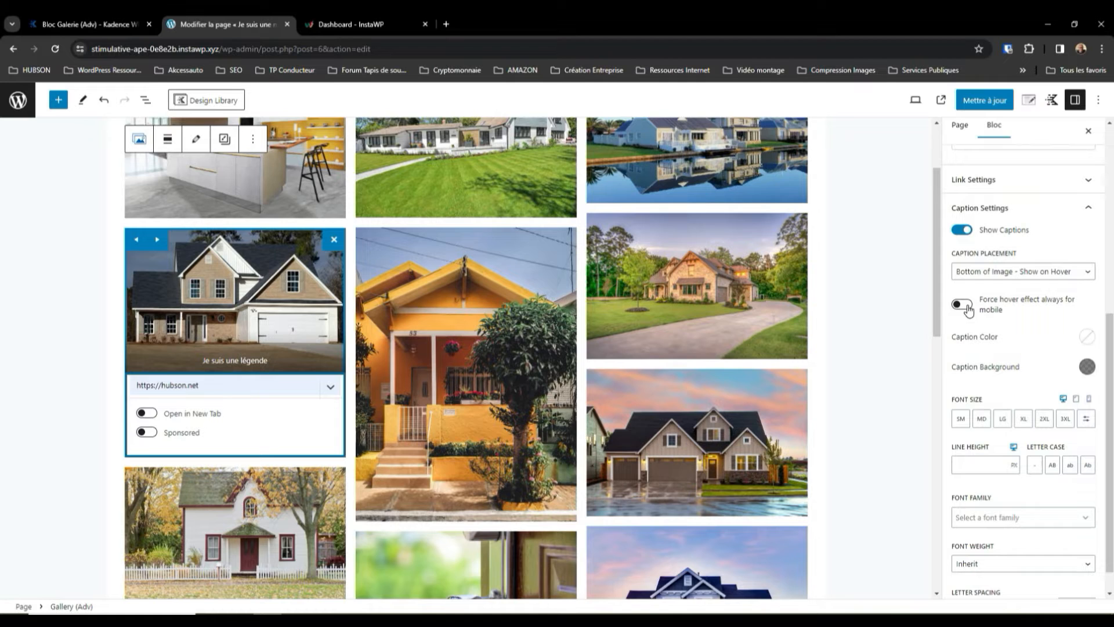
left_click(967, 309)
left_click(960, 304)
View the color choices for the caption text and the caption background
left_click(1089, 339)
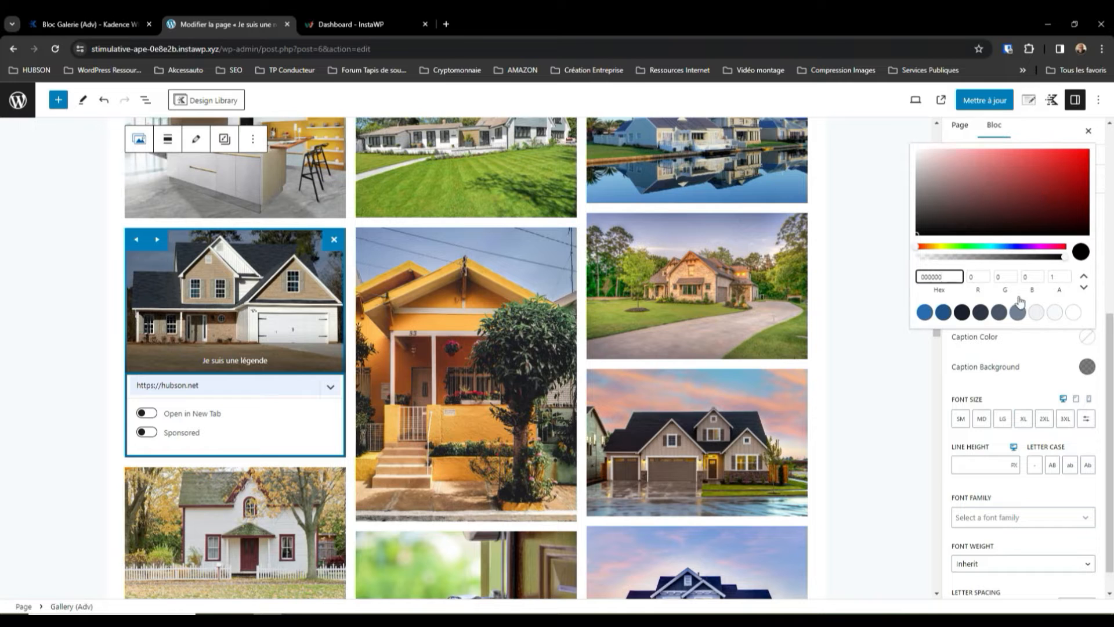
left_click(1063, 340)
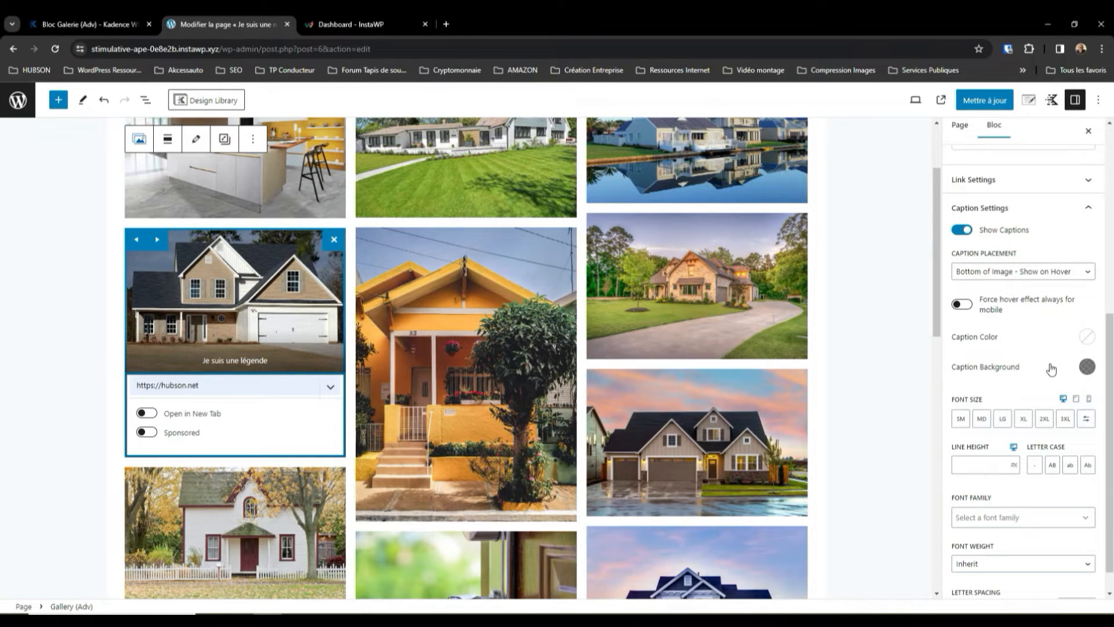
left_click(1086, 367)
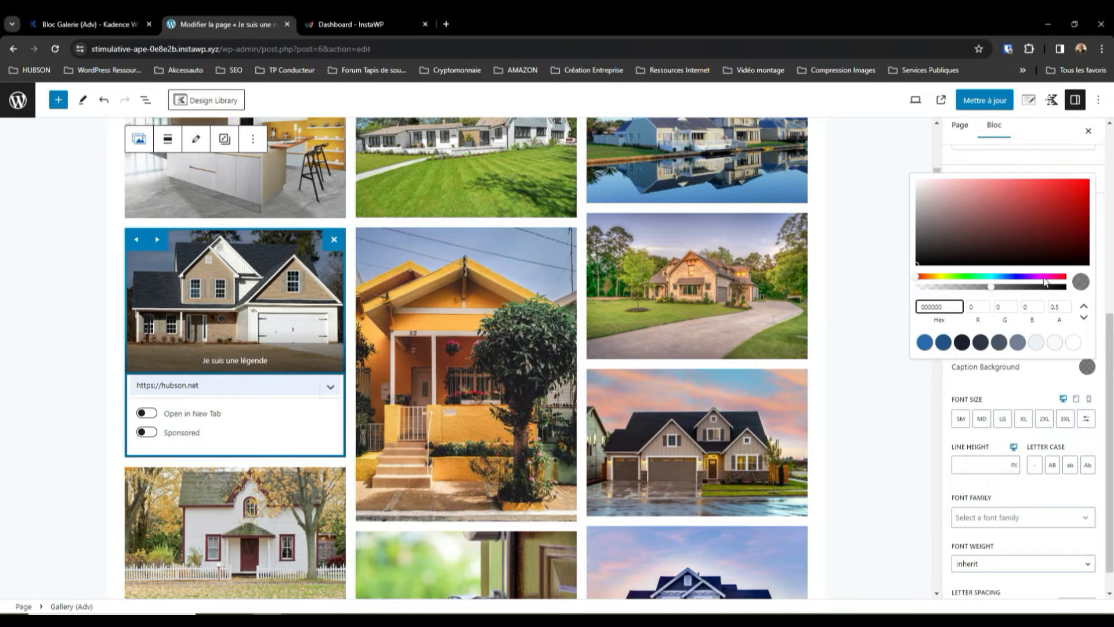
Close the caption background color choices, look over the caption typography options and collapse the caption settings
left_click(1000, 402)
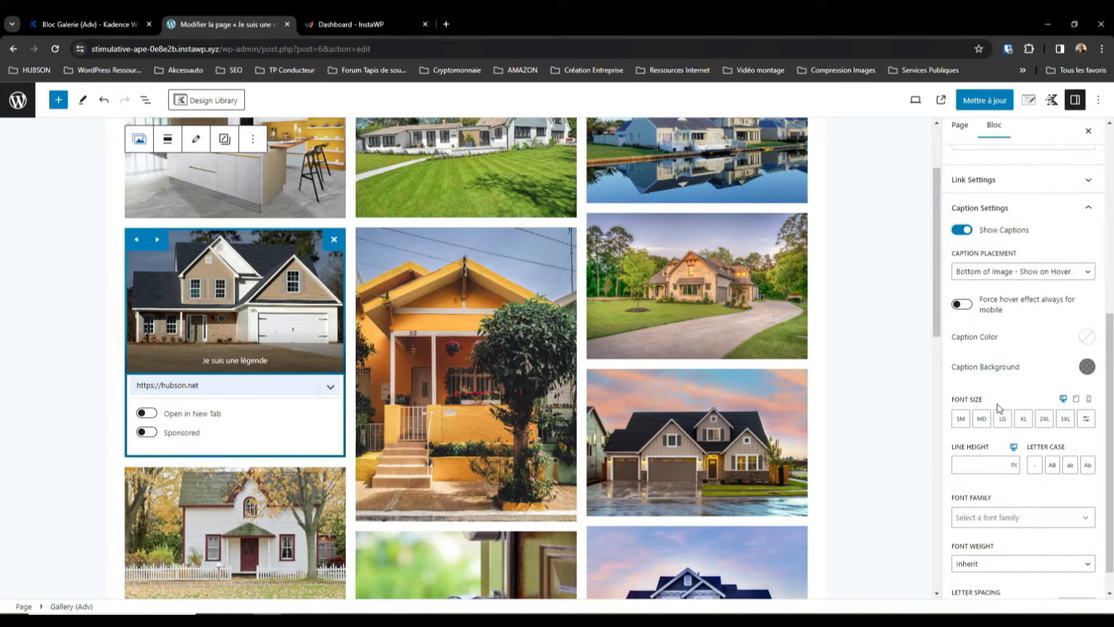
scroll(999, 408, "down", 1)
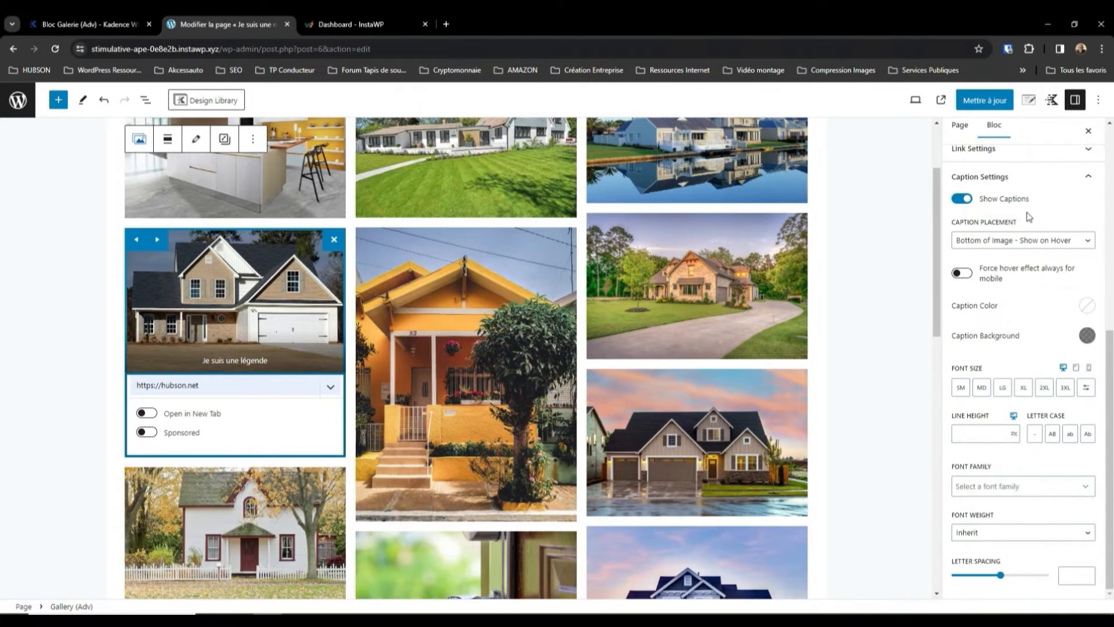
scroll(1021, 191, "up", 1)
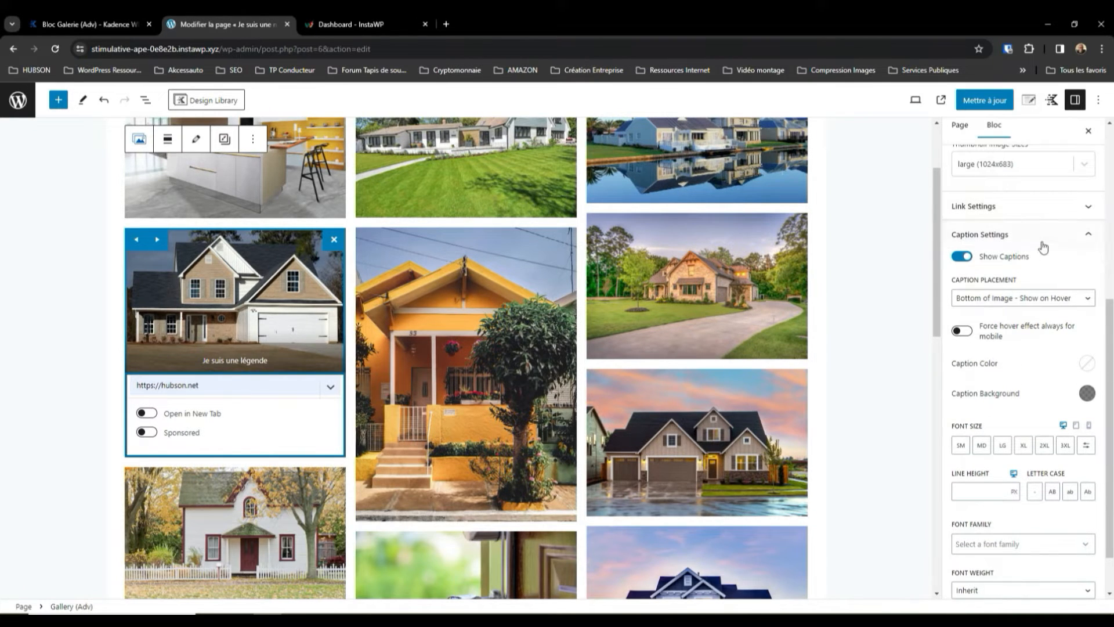
scroll(1027, 360, "down", 1)
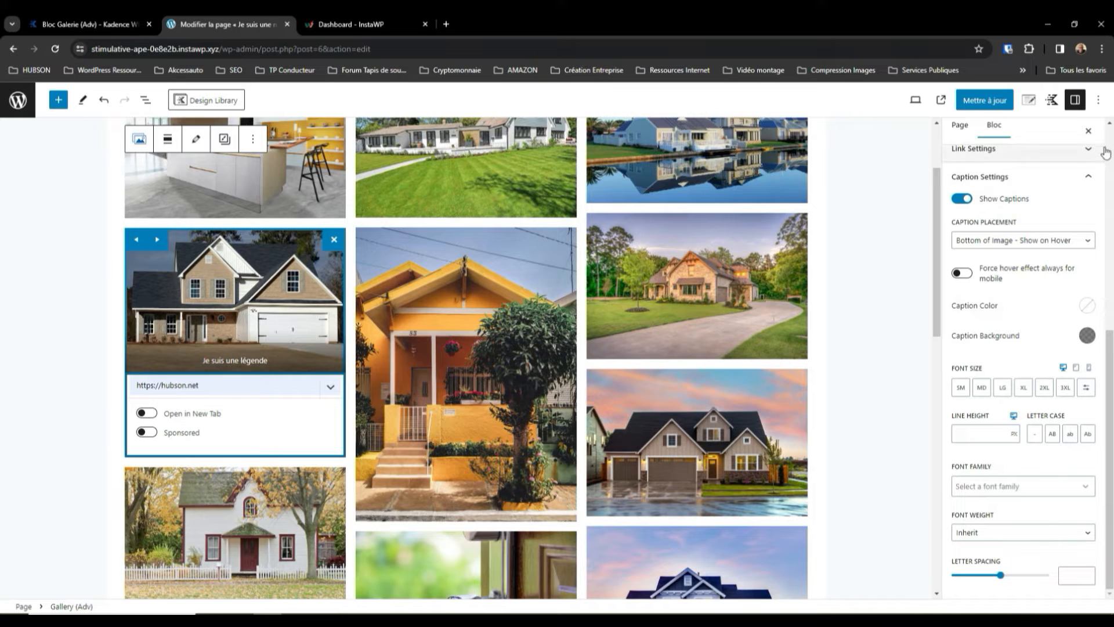
left_click(1088, 179)
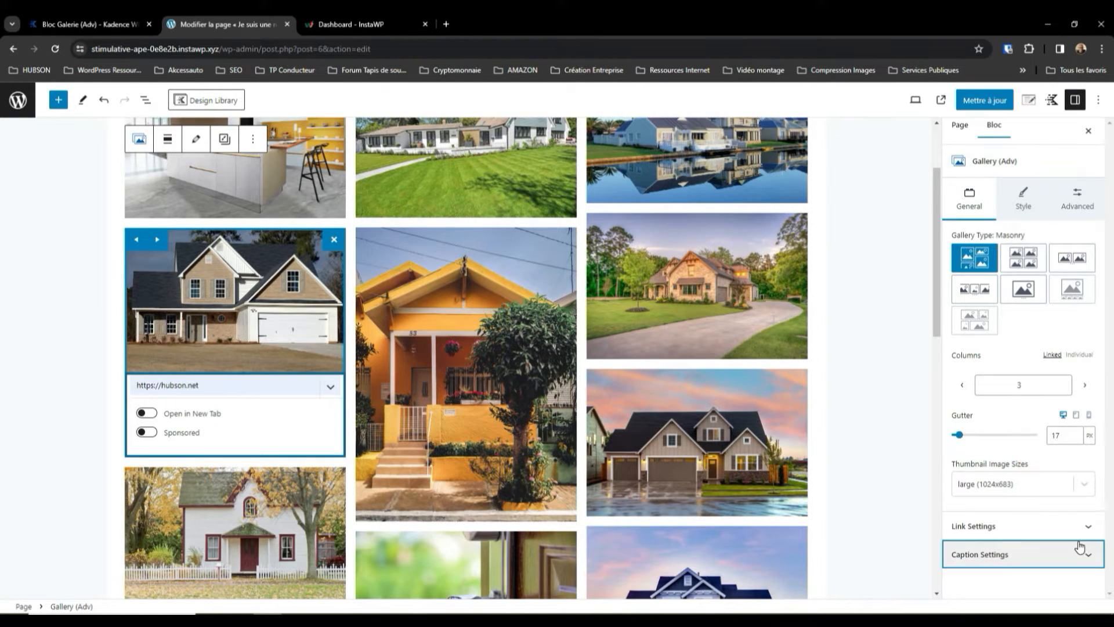
Preview the gallery as Grid and change its gallery type to Carousel
left_click(1025, 267)
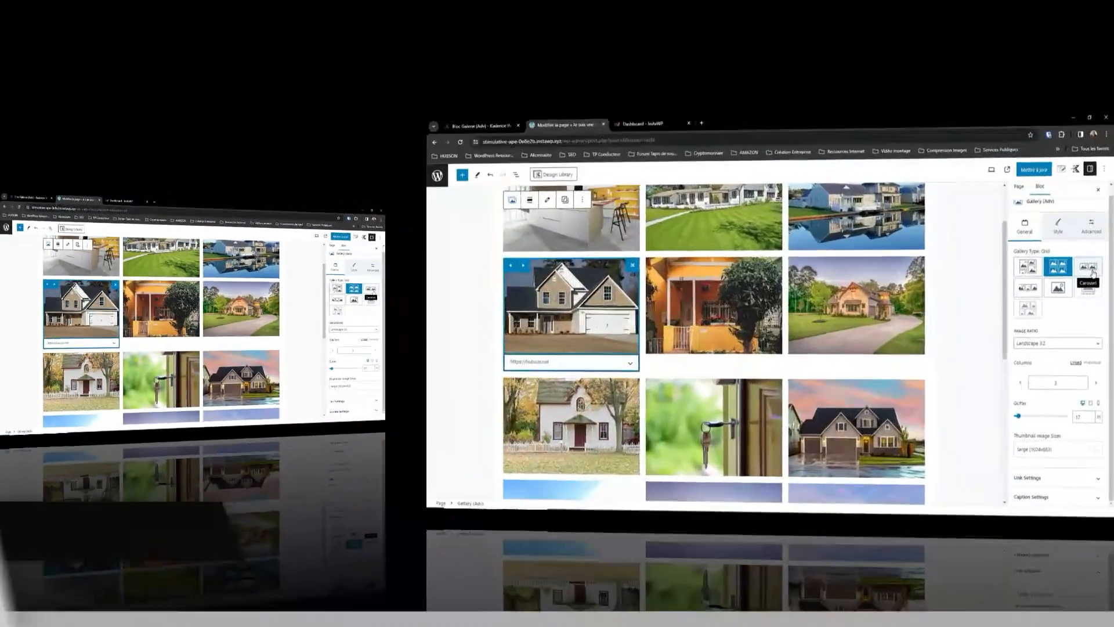
left_click(1073, 246)
scroll(1021, 348, "down", 1)
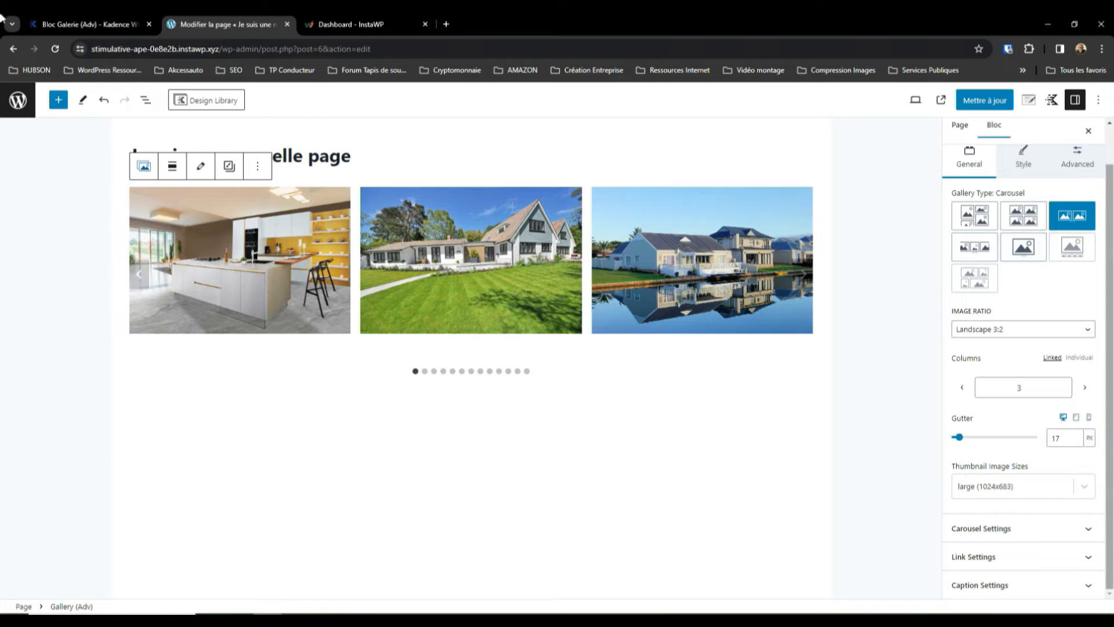
Turn on Carousel Auto Play in the gallery's carousel settings
left_click(1090, 531)
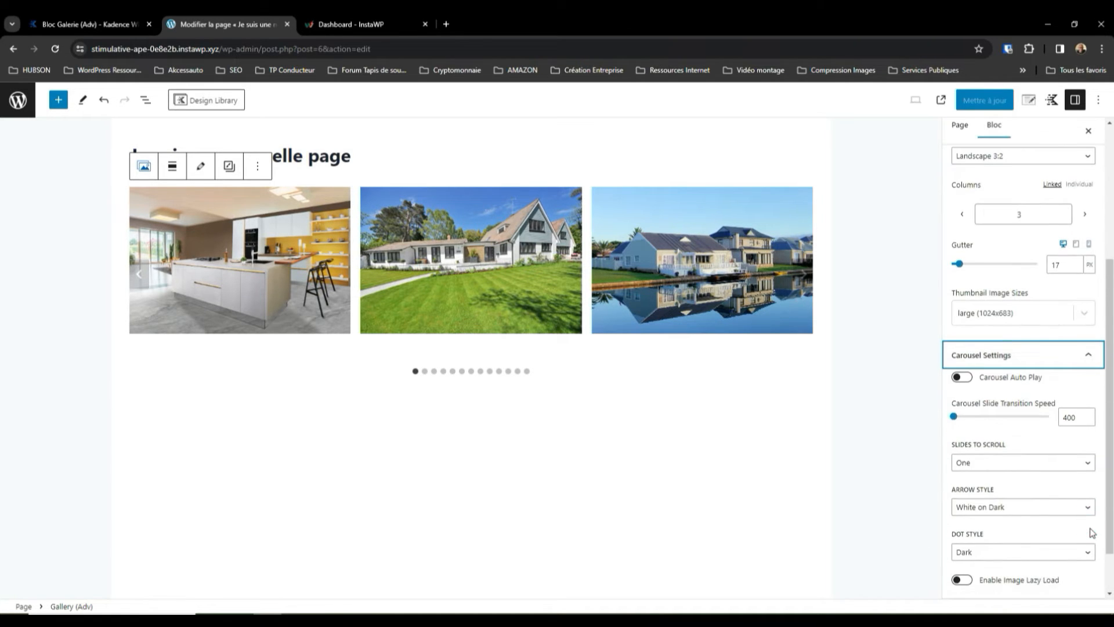
left_click(967, 378)
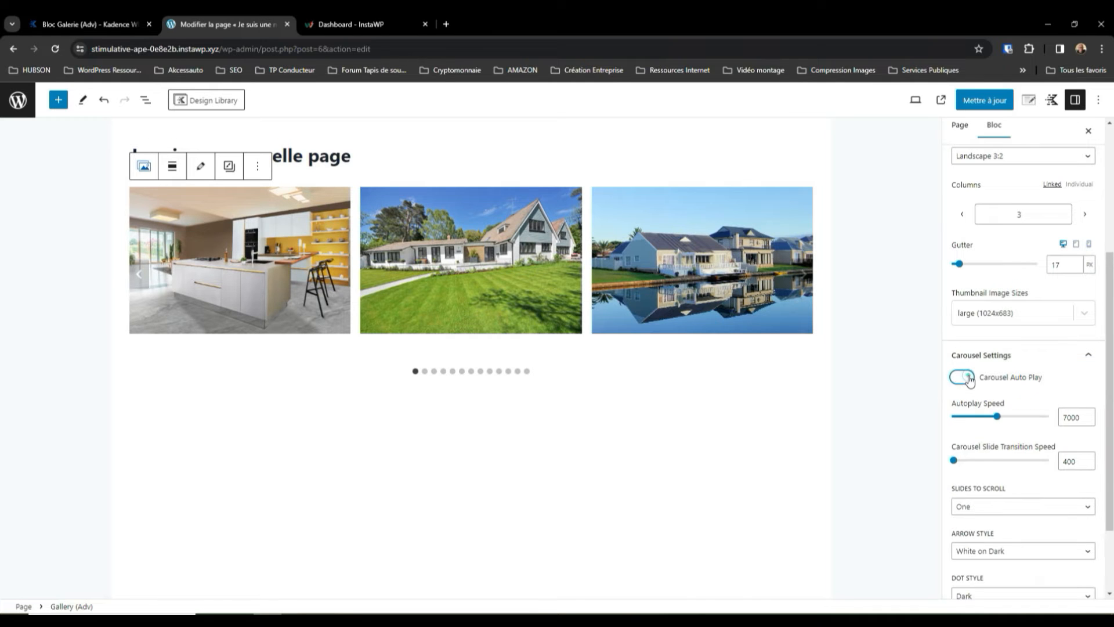
scroll(1075, 534, "up", 3)
left_click(1075, 535)
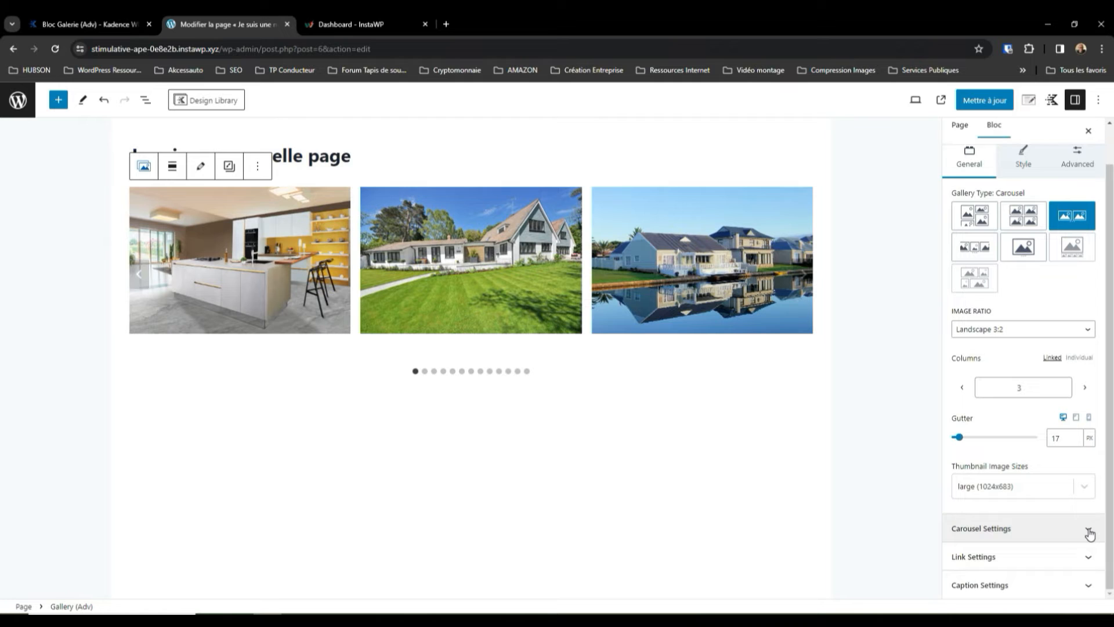
left_click(1089, 531)
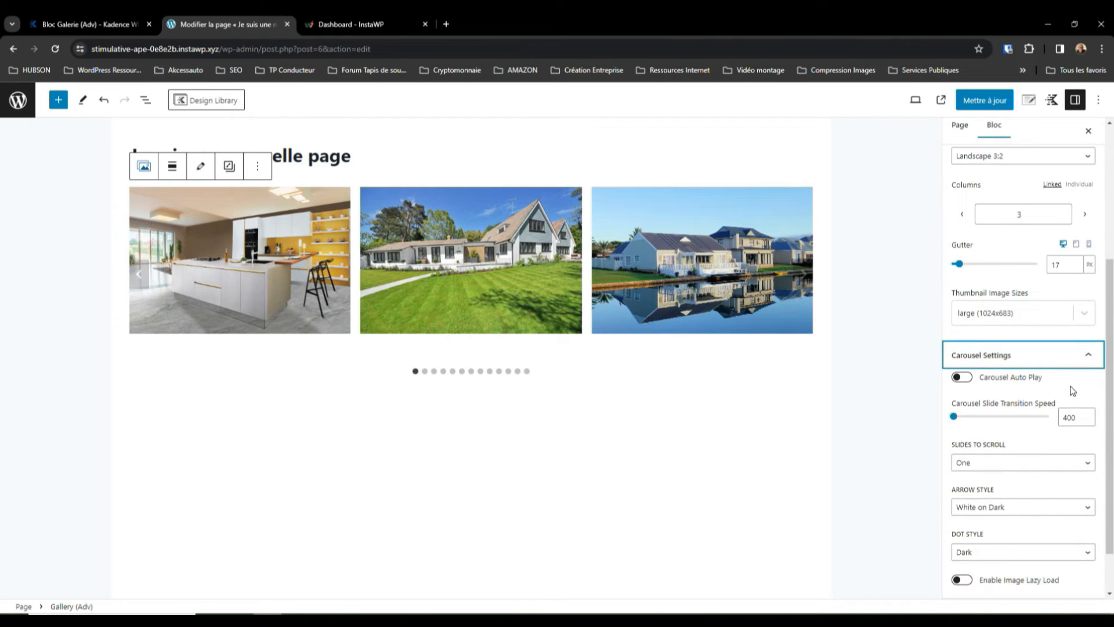
left_click(962, 378)
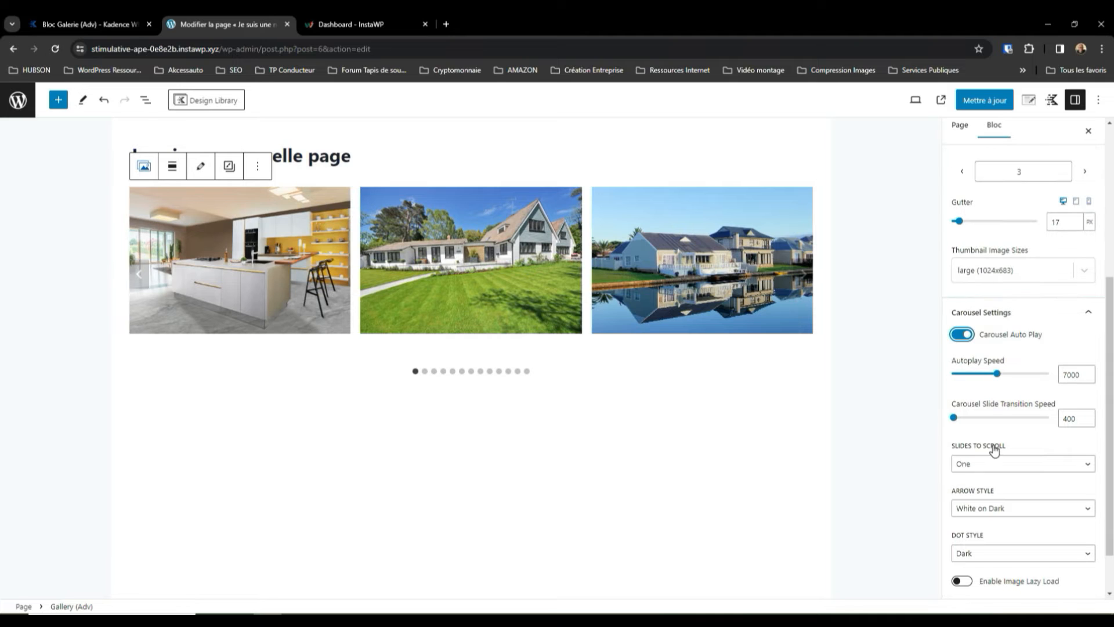
View the available options for slides to scroll, arrow style and dot style, keeping One, White on Dark and Dark
left_click(1088, 464)
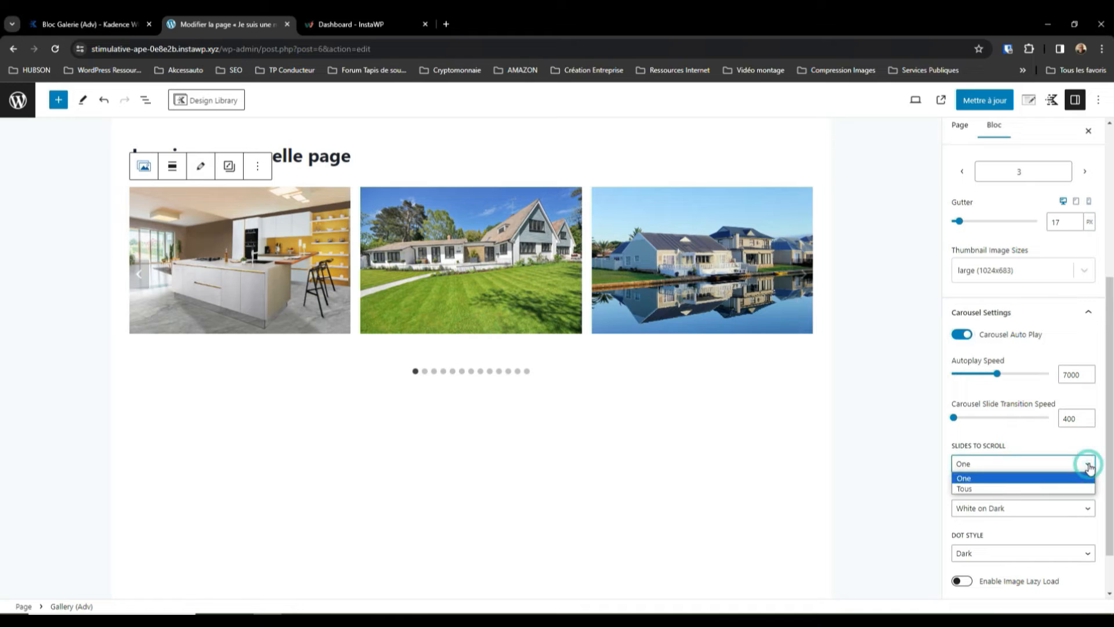
left_click(968, 471)
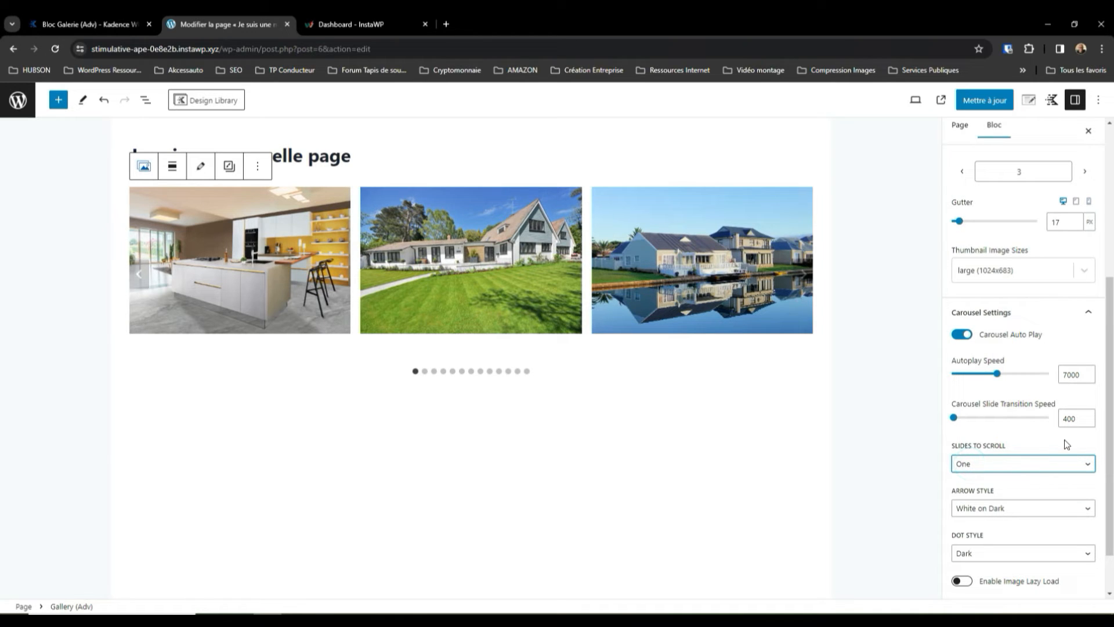
left_click(1021, 493)
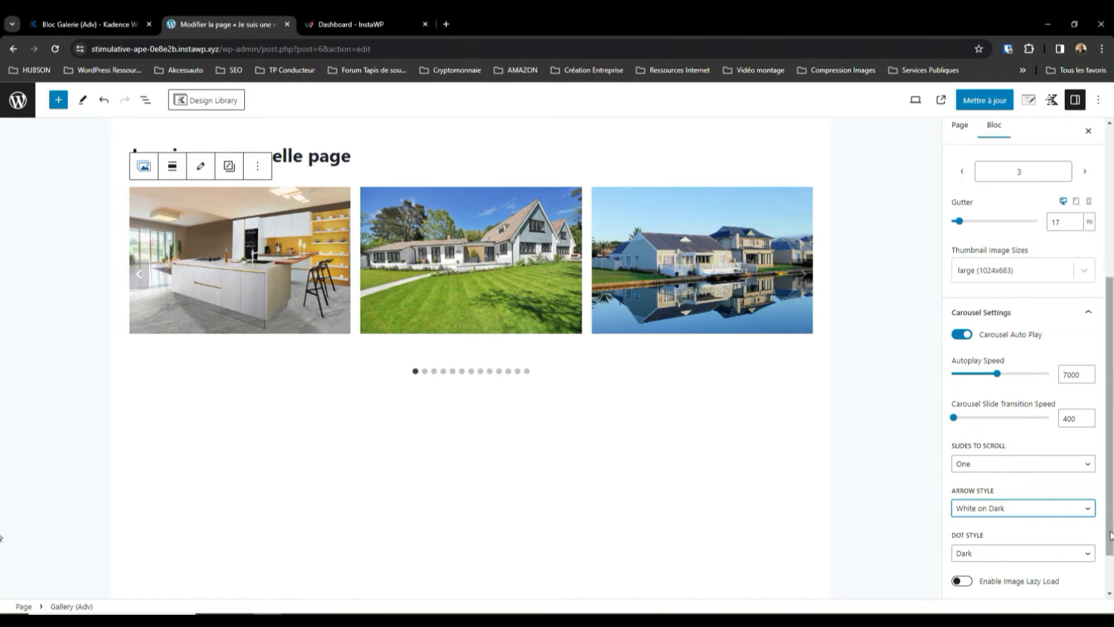
left_click(1087, 509)
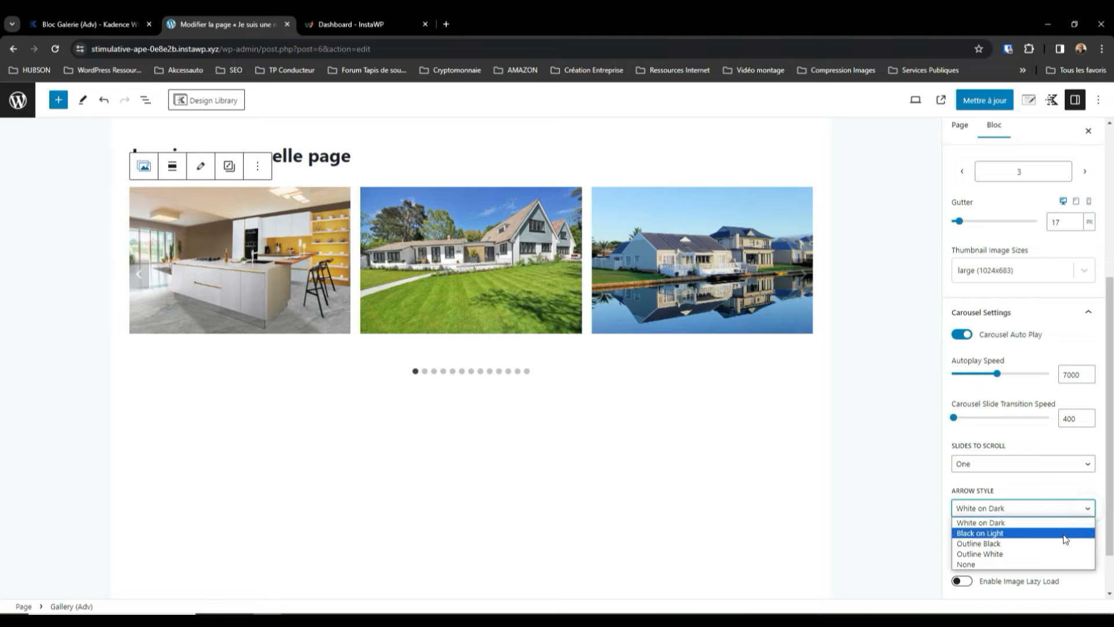
left_click(1051, 501)
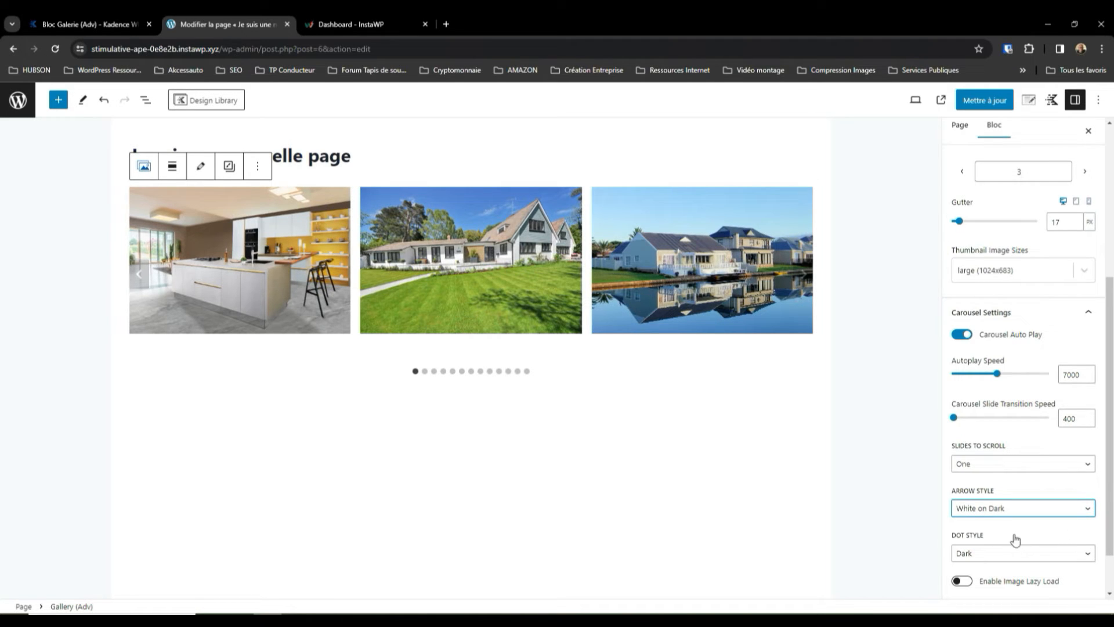
left_click(1088, 556)
left_click(1089, 557)
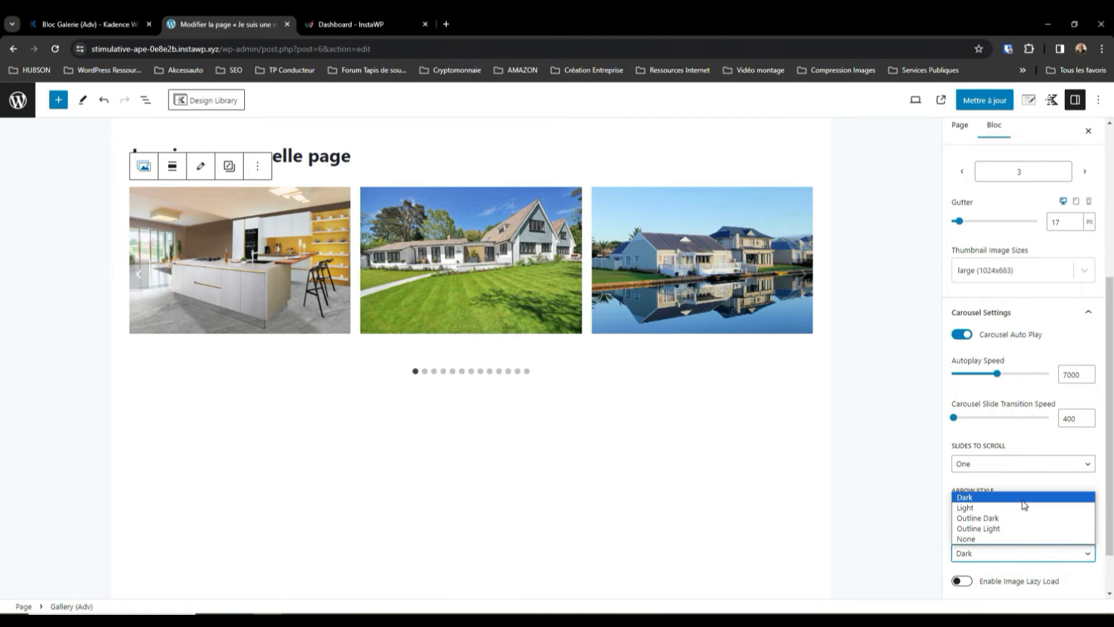
left_click(1092, 553)
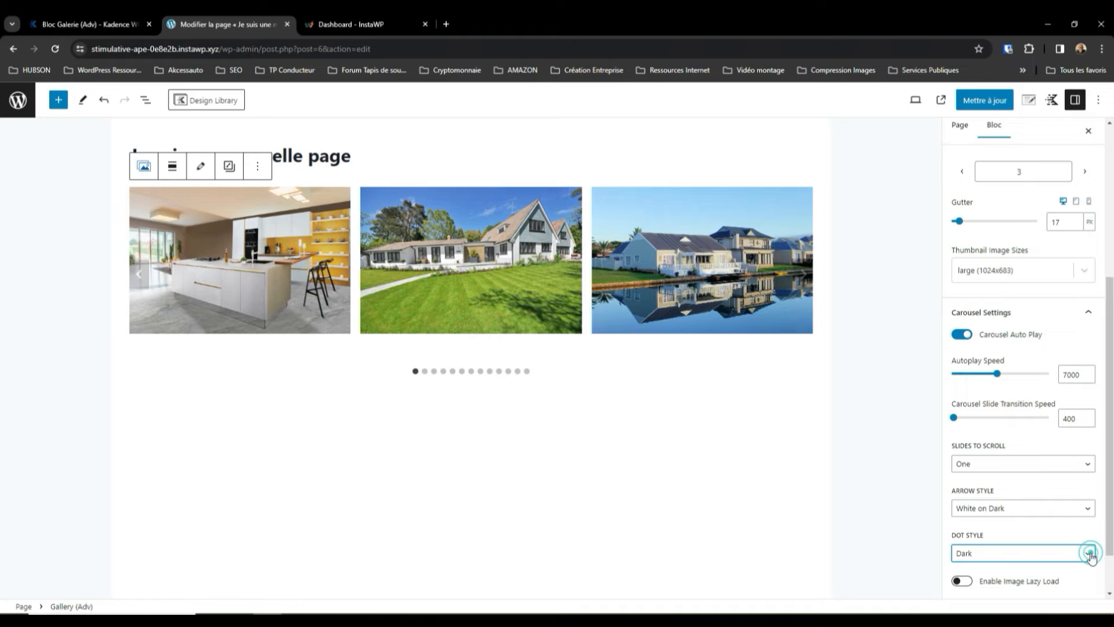
Switch Carousel Auto Play off and on again, and set the autoplay speed to 4570
left_click(958, 339)
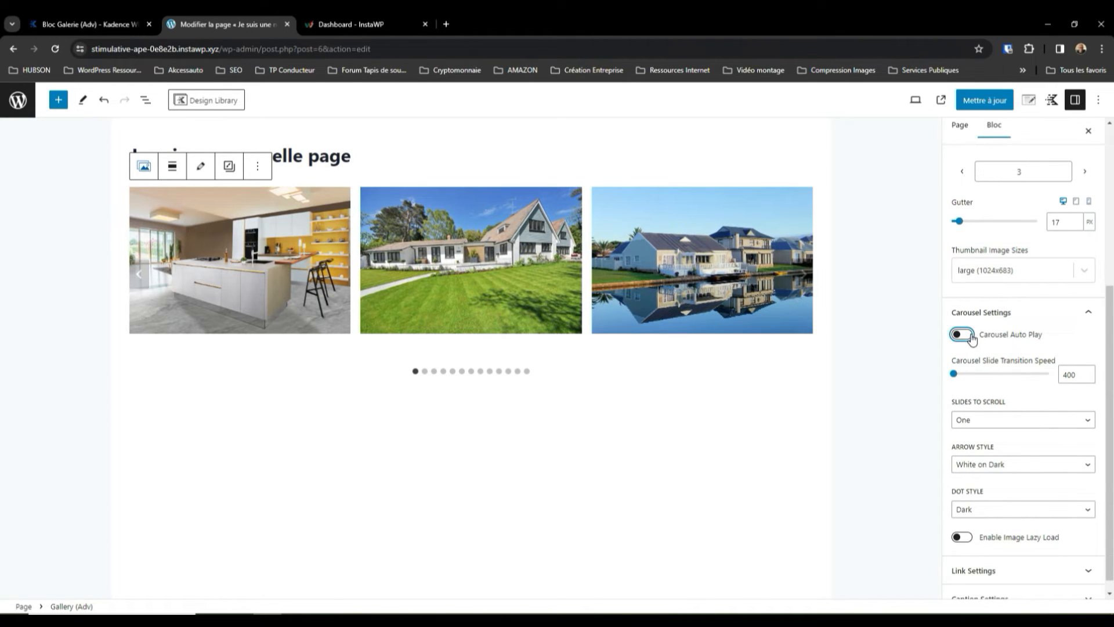
left_click(969, 336)
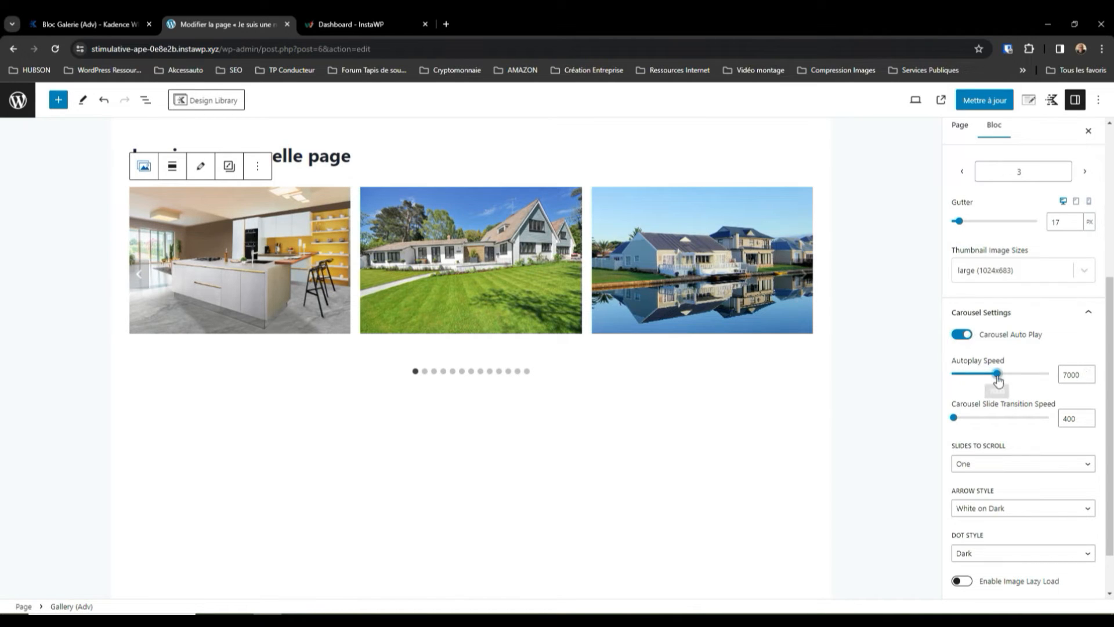
left_click_drag(997, 374, 967, 377)
left_click_drag(977, 378, 987, 387)
Try different carousel slide transition speeds, set the speed to 400 and enable image lazy load
left_click_drag(954, 420, 978, 422)
left_click_drag(978, 422, 955, 421)
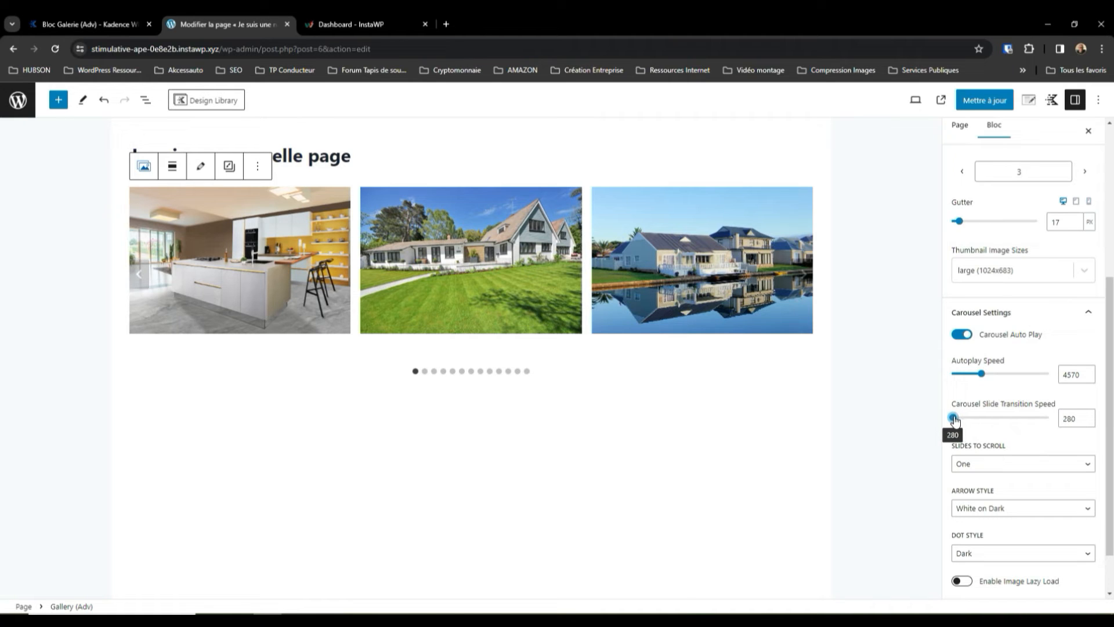
double_click(1063, 417)
type("400")
scroll(986, 499, "down", 1)
left_click(961, 524)
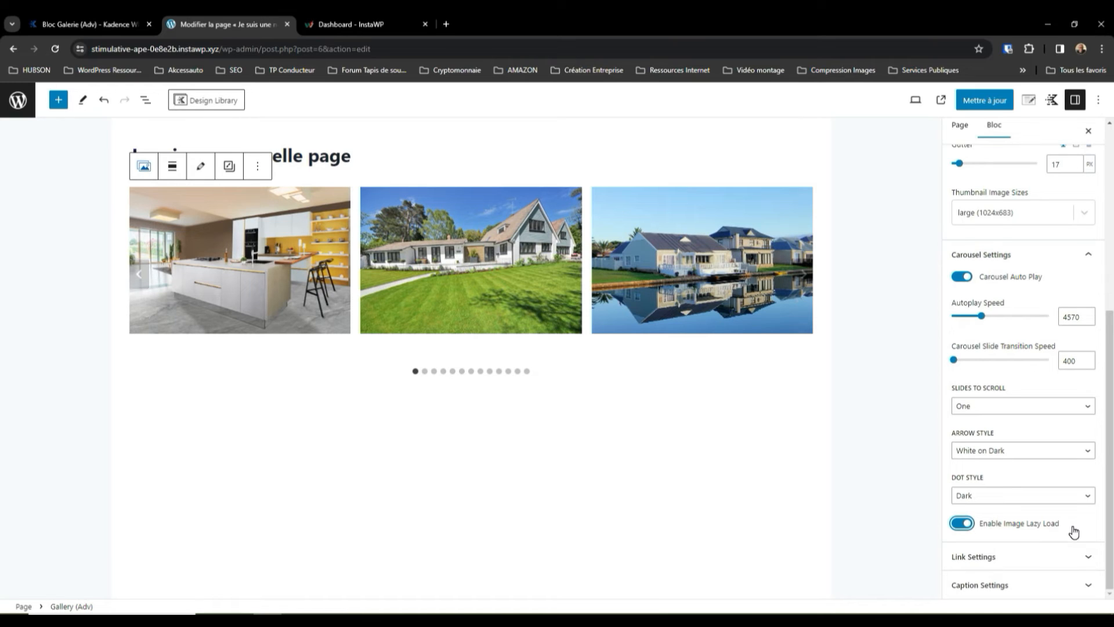
Link the border radius values in the gallery's image style and set the radius to 116 px
scroll(1072, 510, "up", 4)
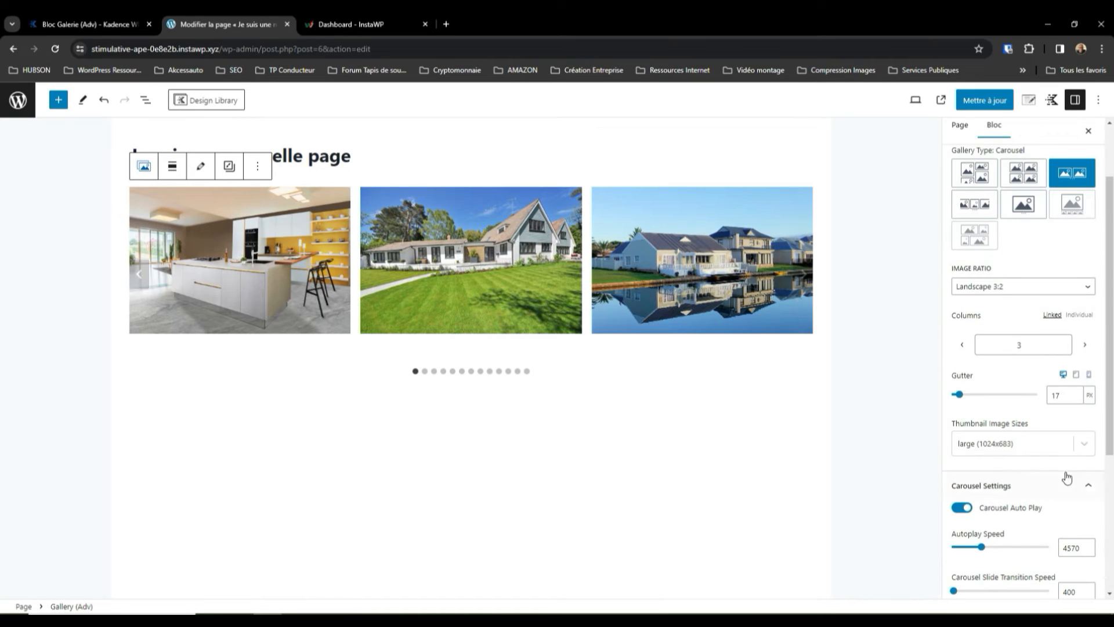
scroll(1070, 348, "up", 2)
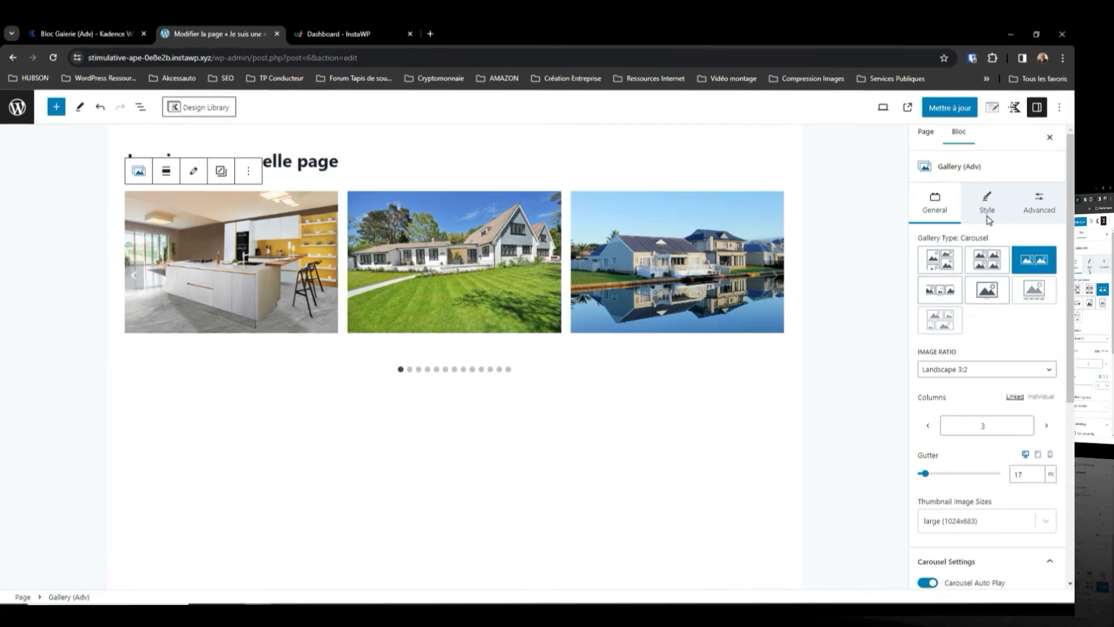
left_click(1023, 197)
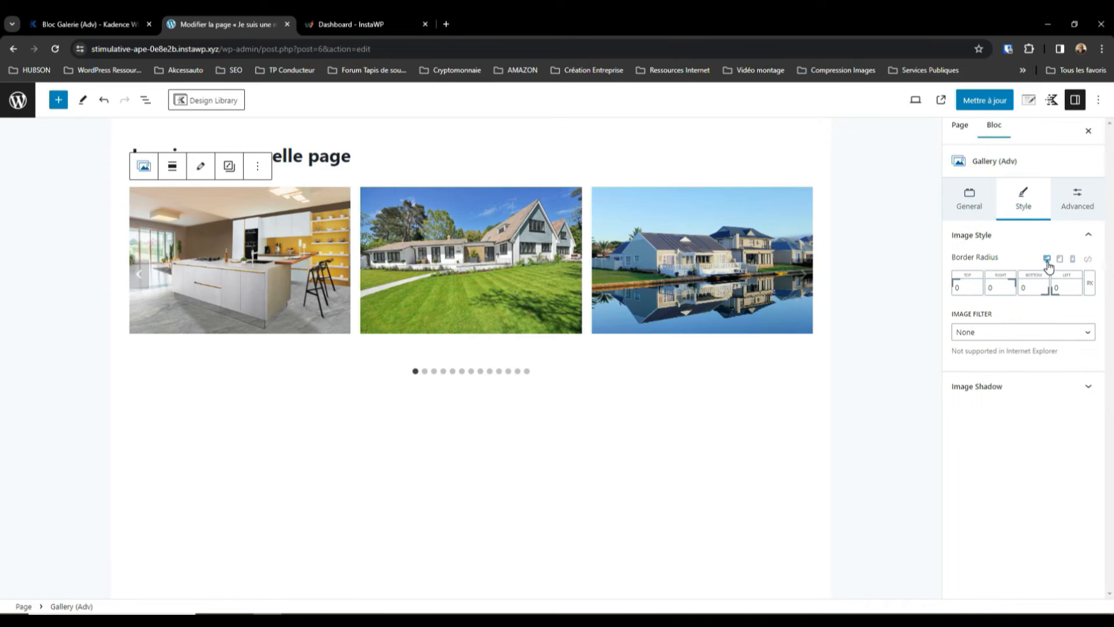
left_click(1089, 261)
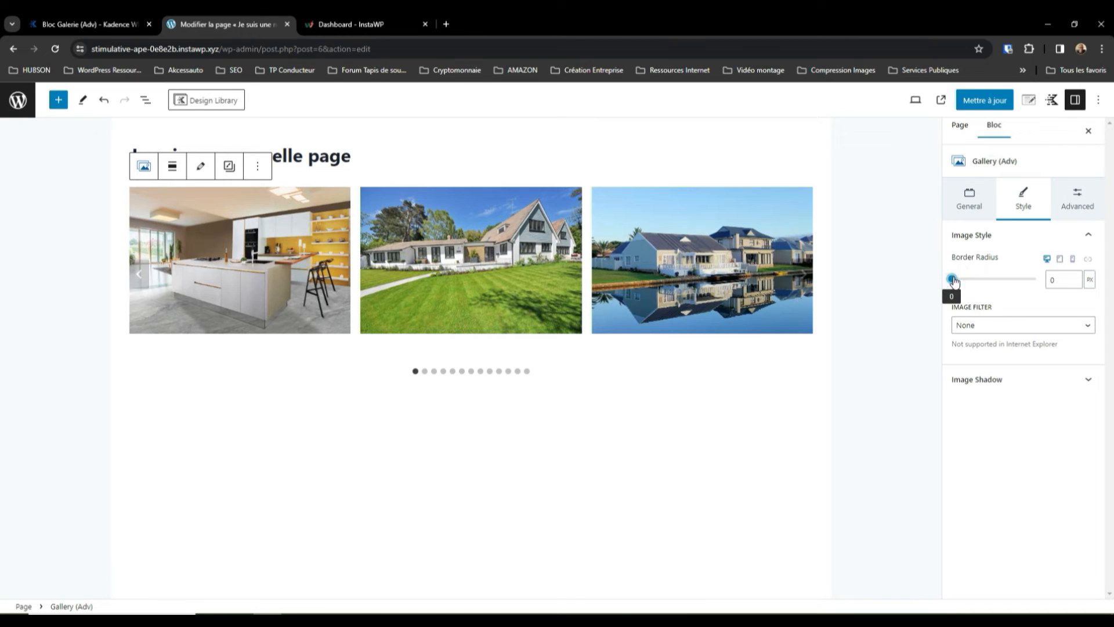
left_click_drag(953, 281, 961, 281)
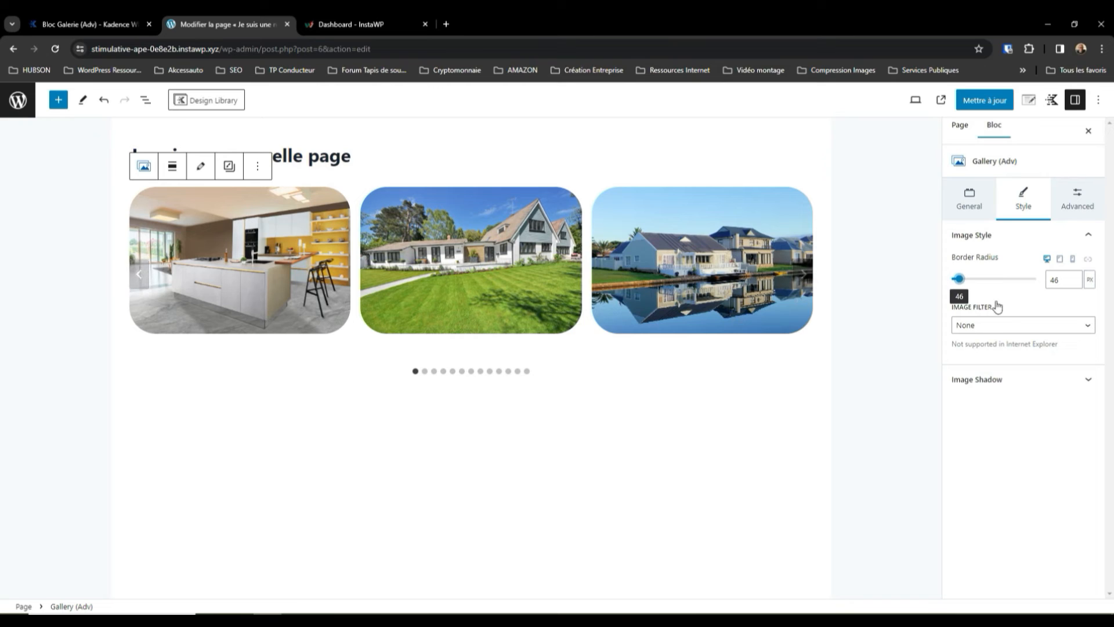
mouse_move(959, 280)
left_mouse_down()
mouse_move(1011, 292)
mouse_move(971, 283)
left_mouse_up()
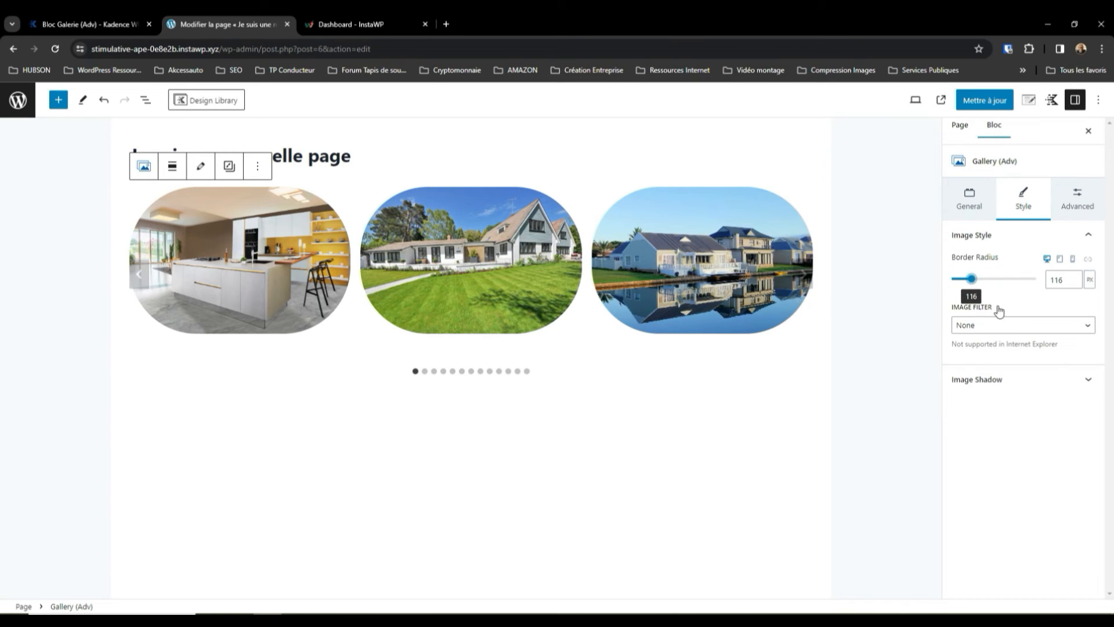
Try the Grayscale, Sepia and Saturation image filters on the gallery and apply Vintage
left_click(1087, 327)
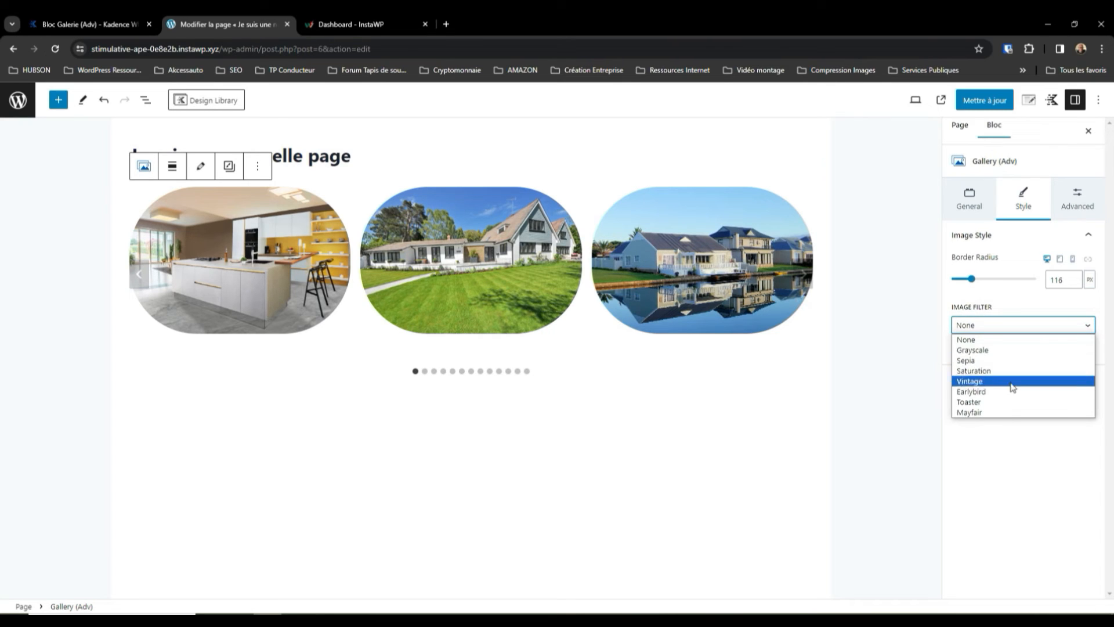
left_click(1006, 350)
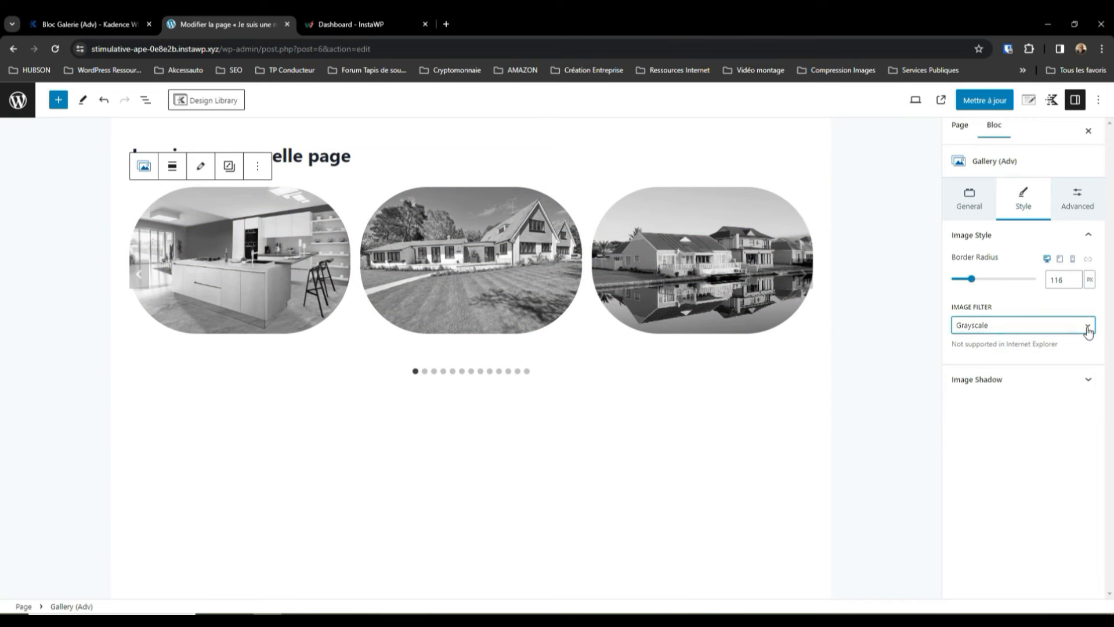
left_click(1086, 324)
left_click(1000, 360)
left_click(1036, 326)
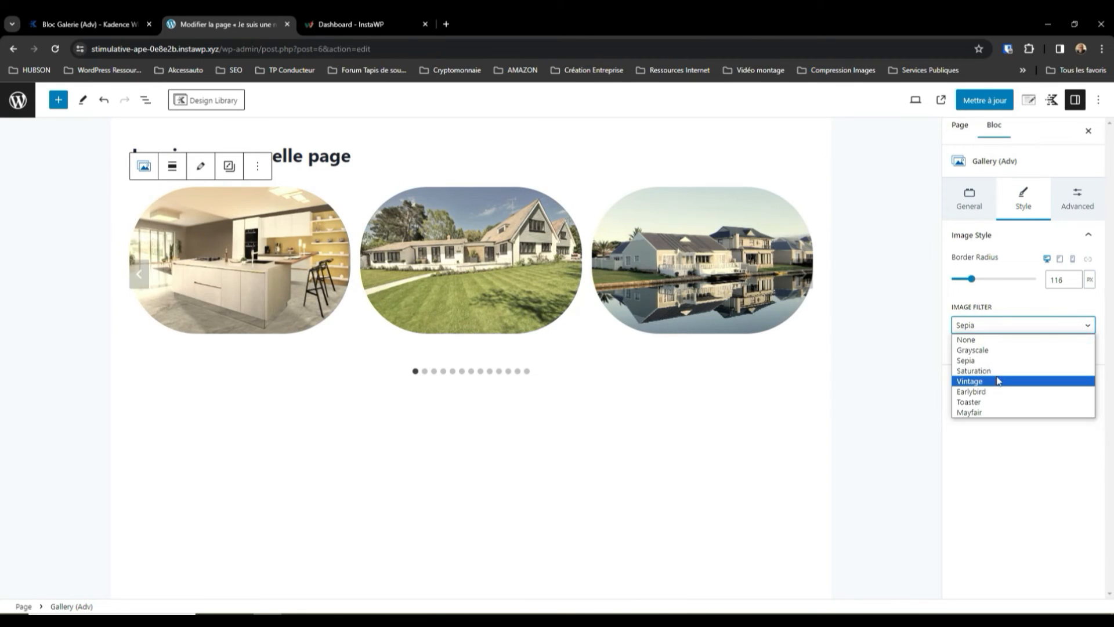
left_click(999, 375)
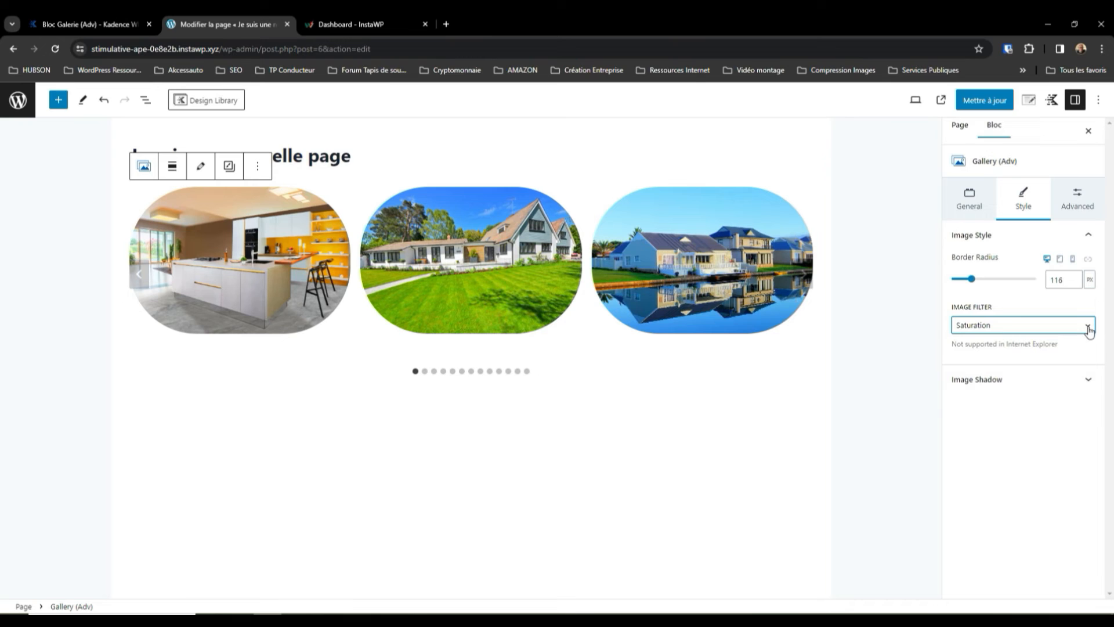
left_click(1087, 327)
left_click(1010, 386)
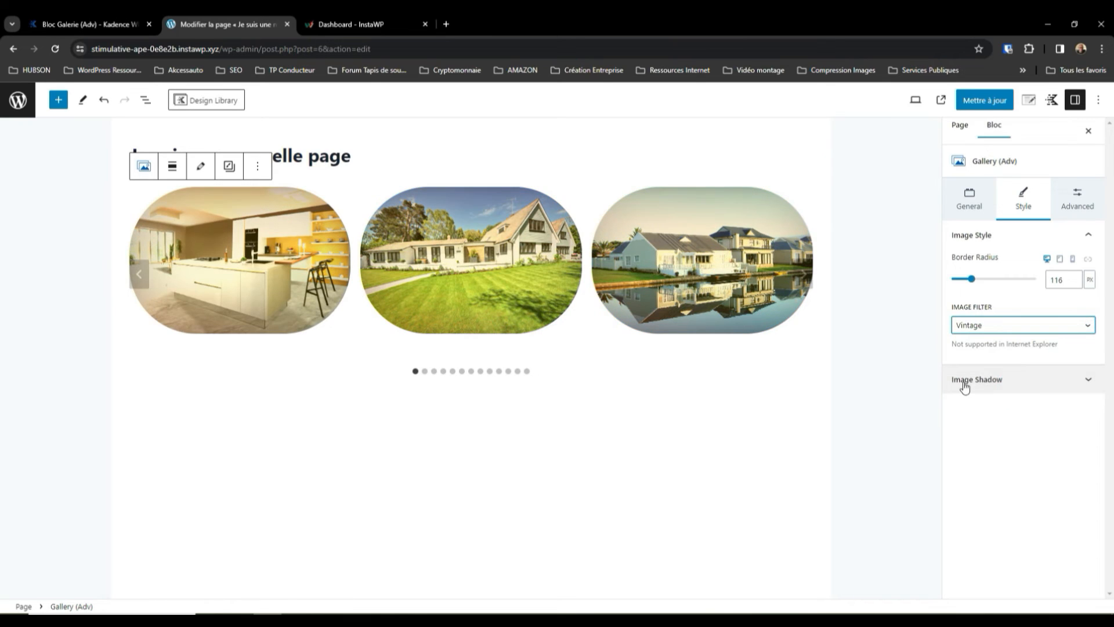
Enable the image shadow on the gallery and look over its normal and hover box shadow settings
left_click(1087, 381)
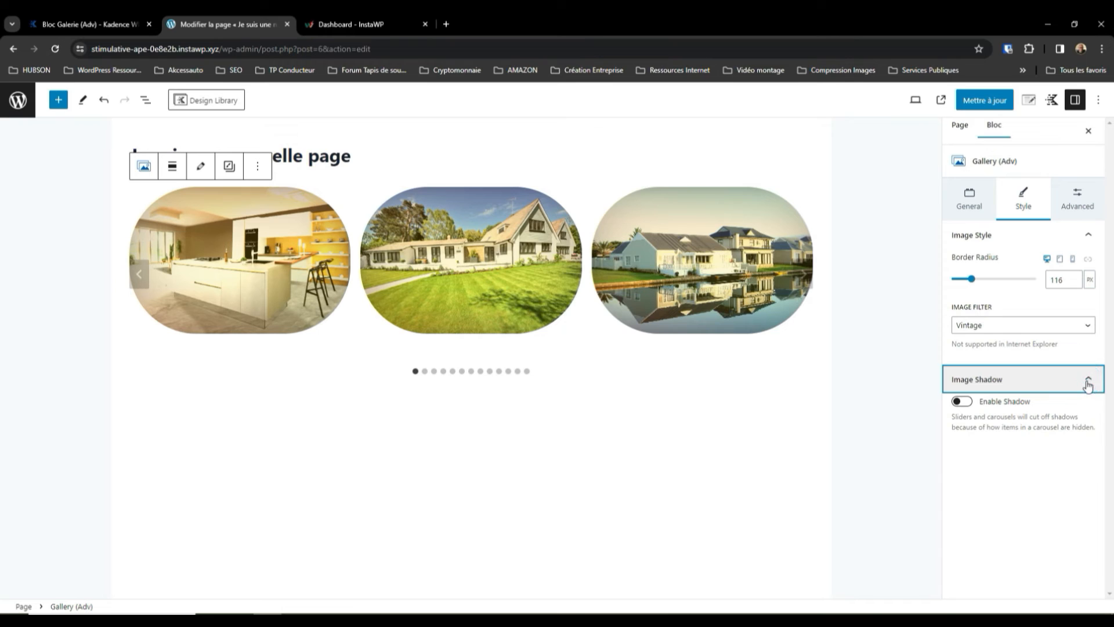
left_click(961, 401)
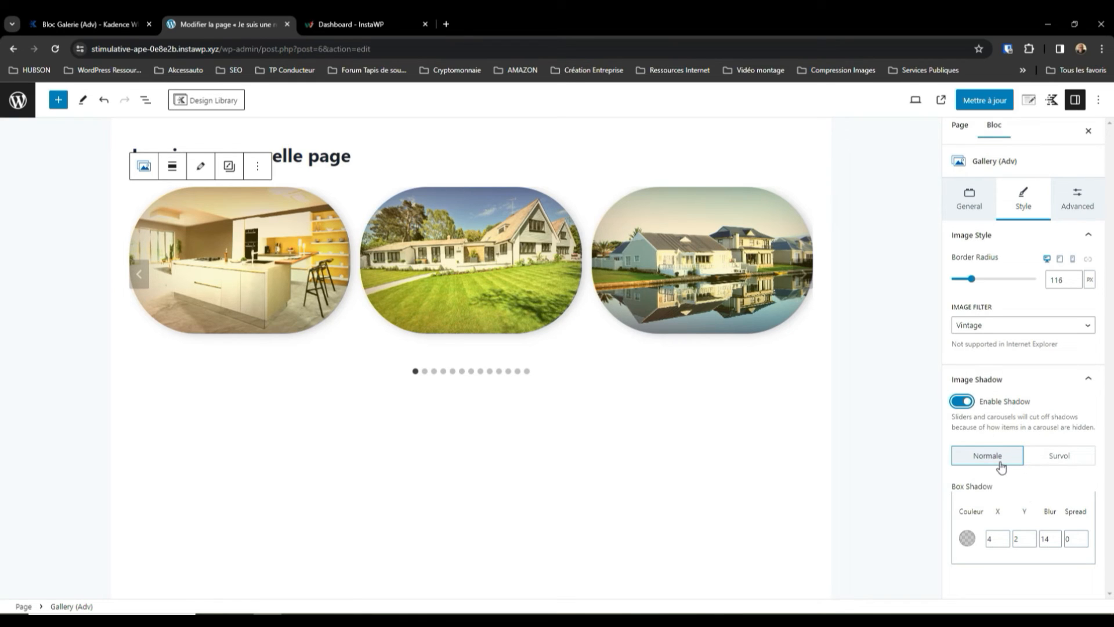
left_click(1062, 457)
left_click(991, 458)
left_click(1059, 460)
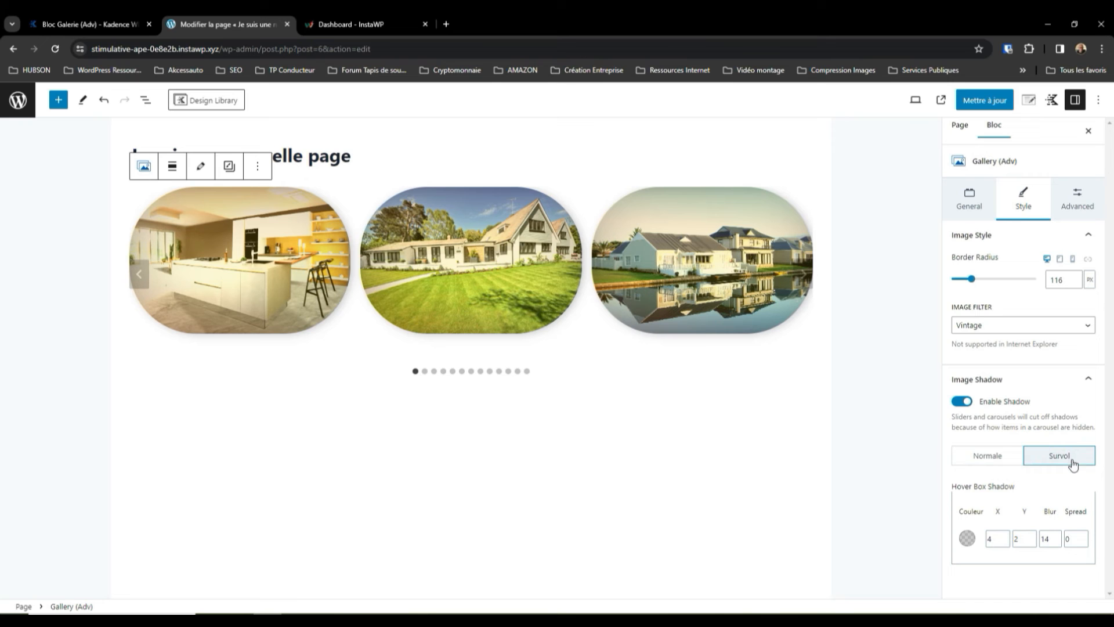
left_click(1088, 379)
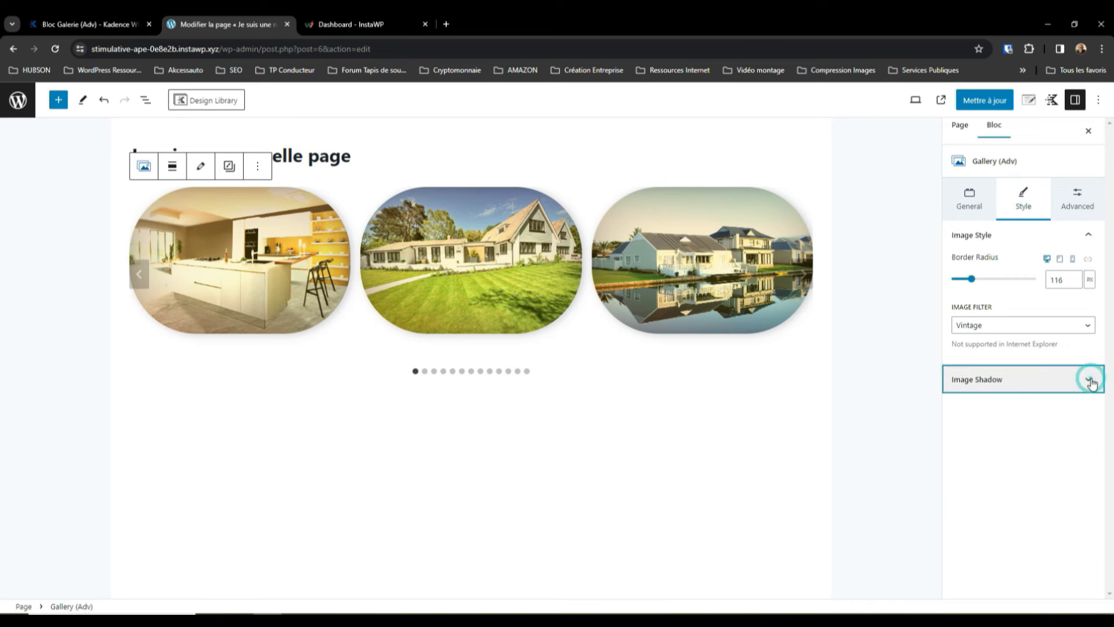
Try XS and SM top padding on the gallery and reset the top padding
left_click(1077, 199)
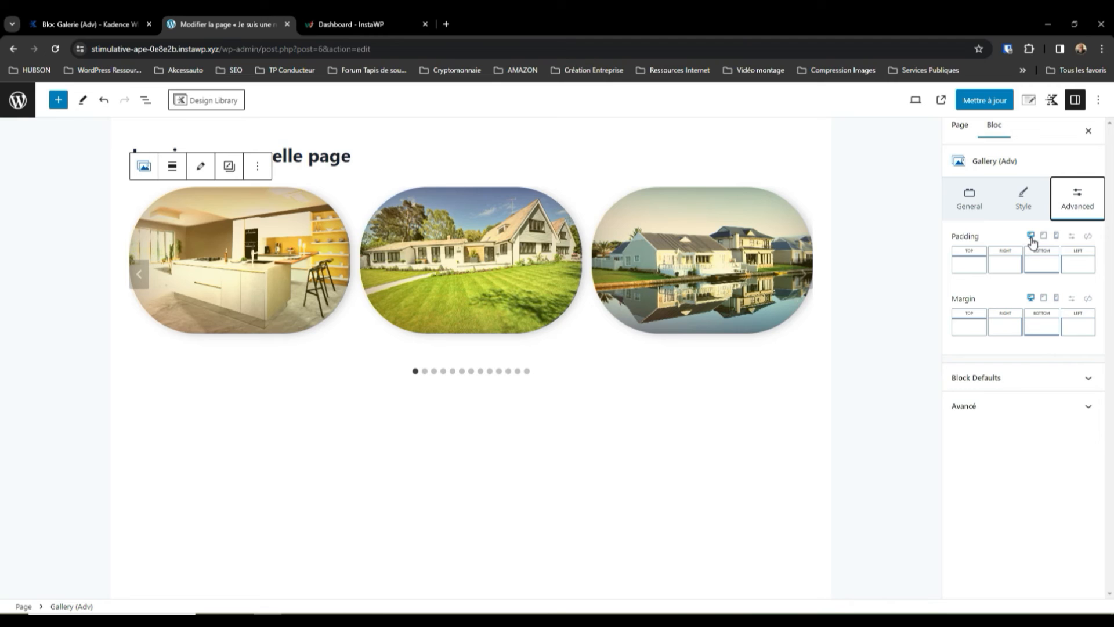
left_click(1071, 237)
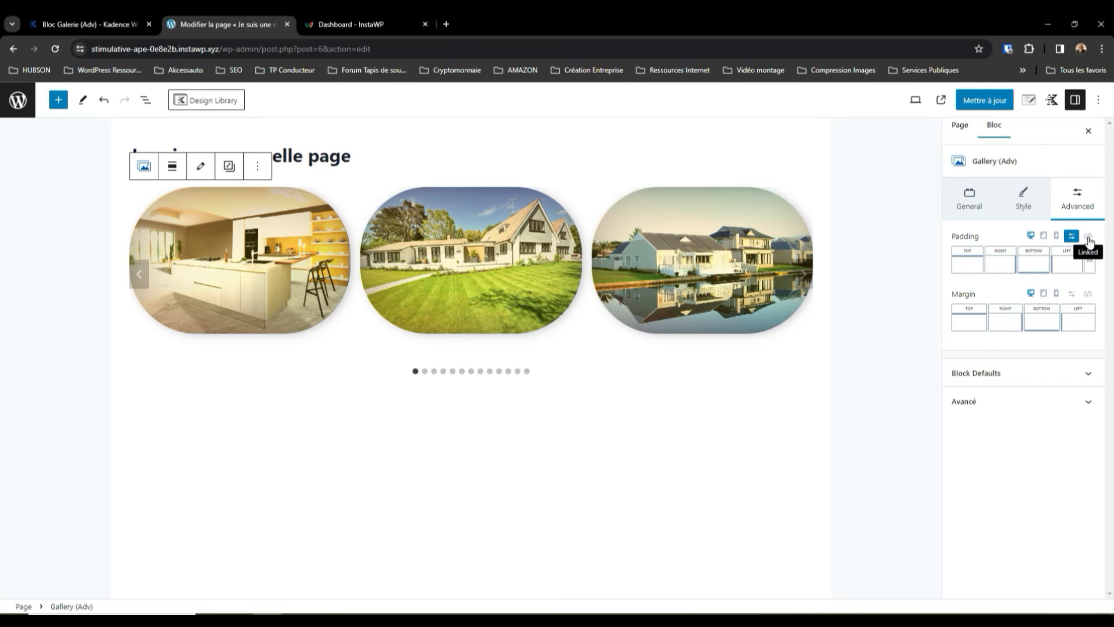
left_click(1071, 236)
left_click(969, 271)
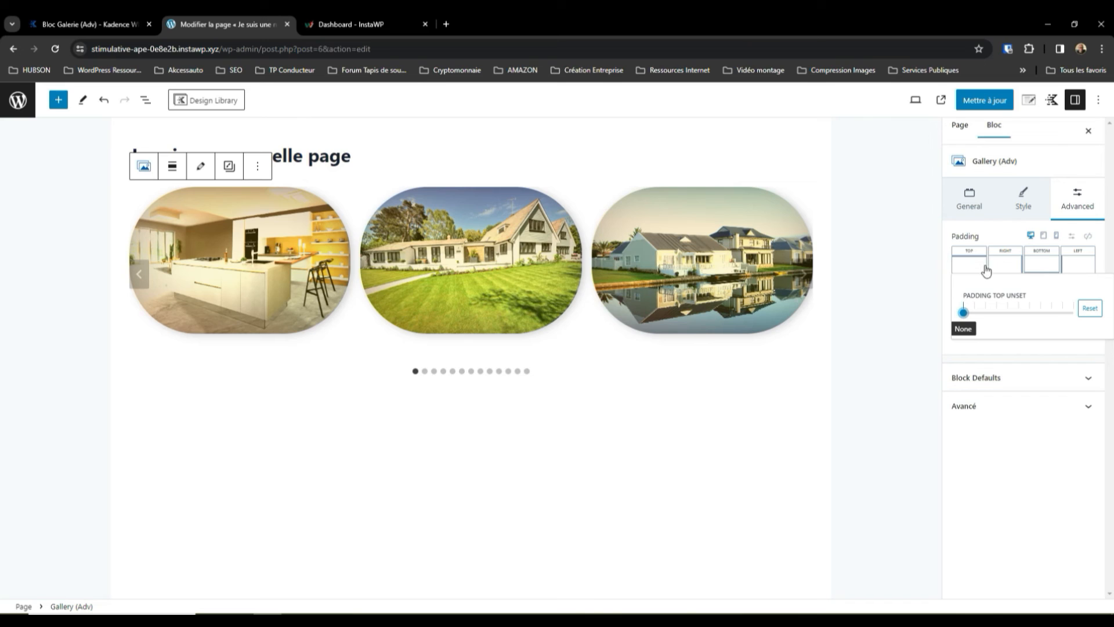
left_click_drag(971, 317, 984, 315)
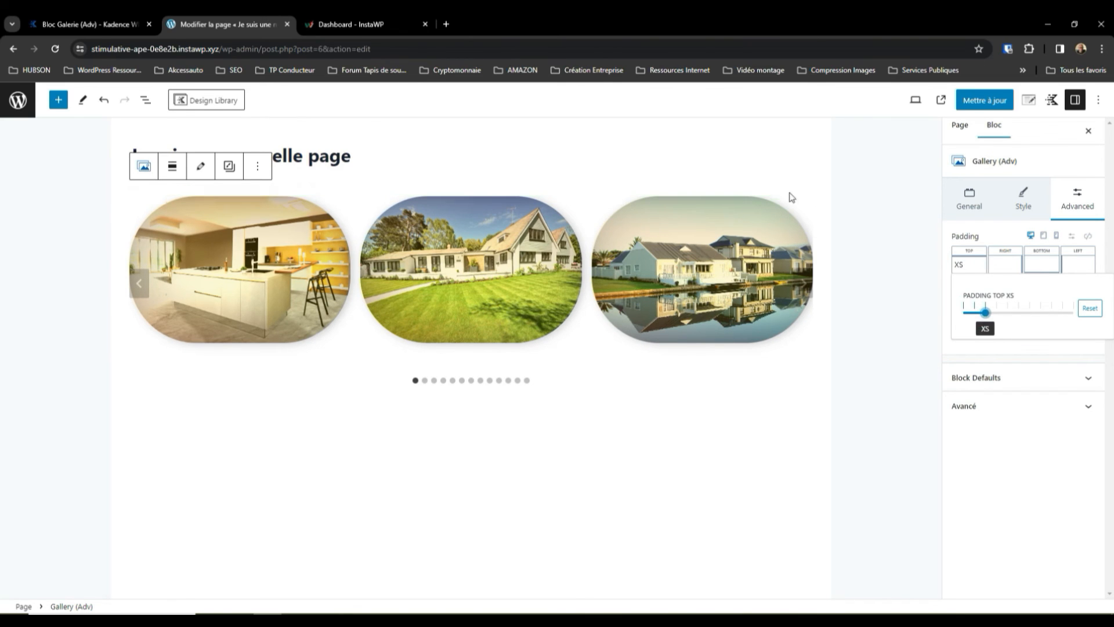
mouse_move(984, 314)
left_mouse_down()
mouse_move(1005, 314)
mouse_move(996, 314)
left_mouse_up()
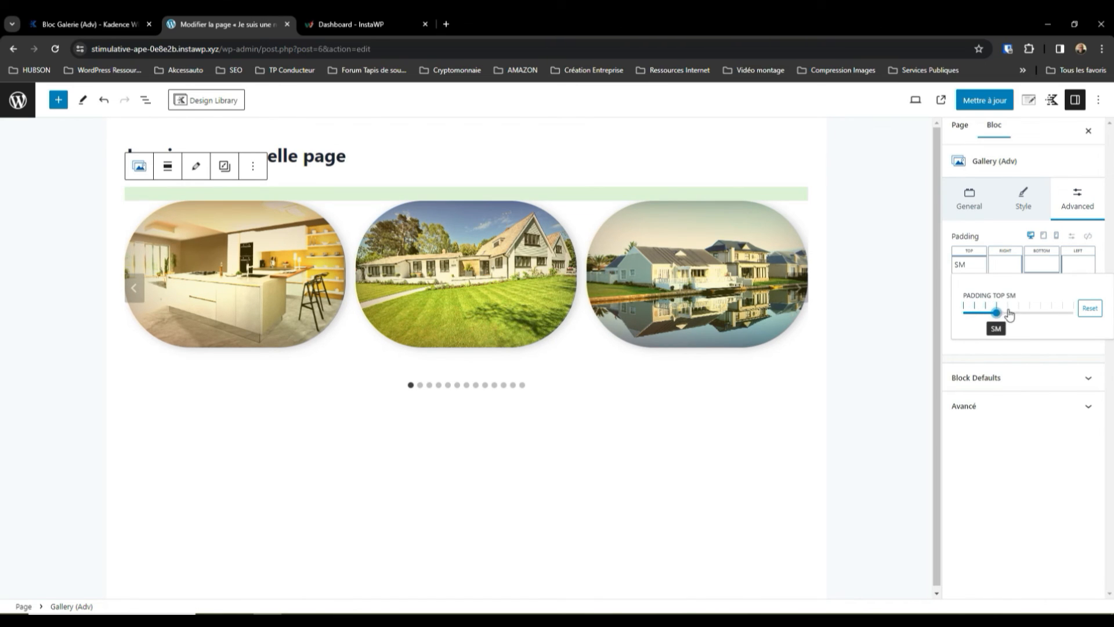
left_click(1090, 313)
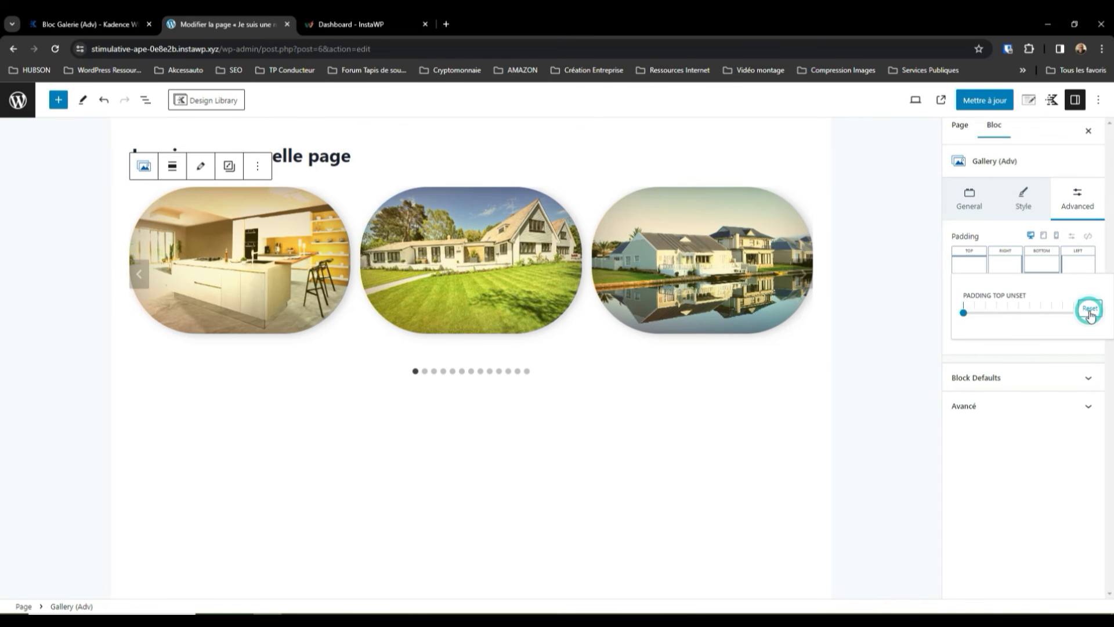
Try a linked padding of Large 48px on all sides of the gallery, reset it and unlink the sides
left_click(1087, 237)
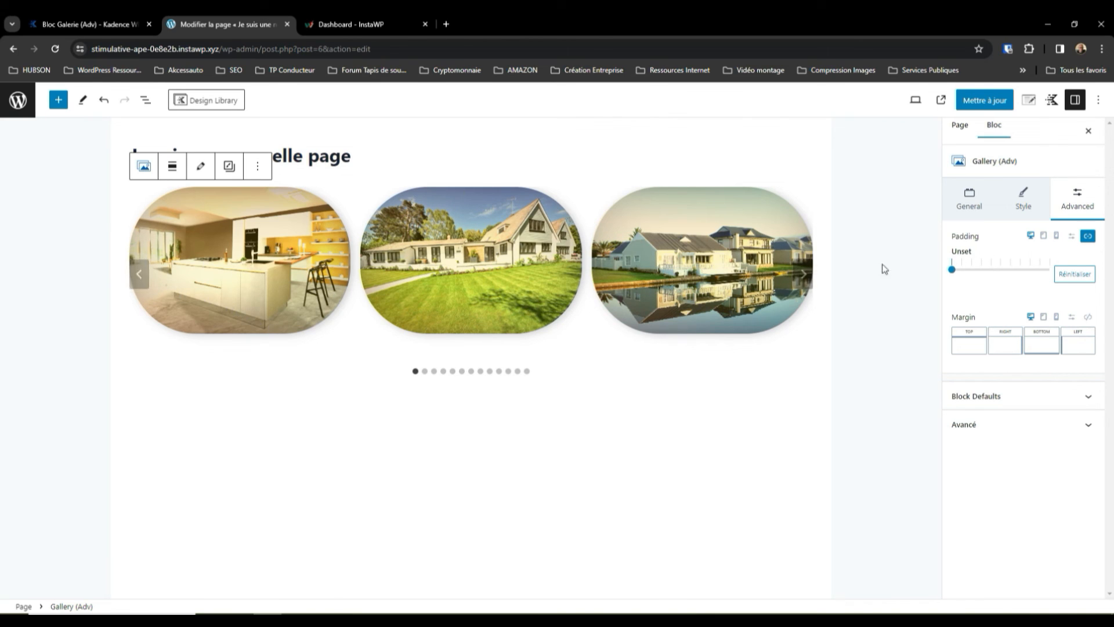
left_click_drag(952, 269, 999, 271)
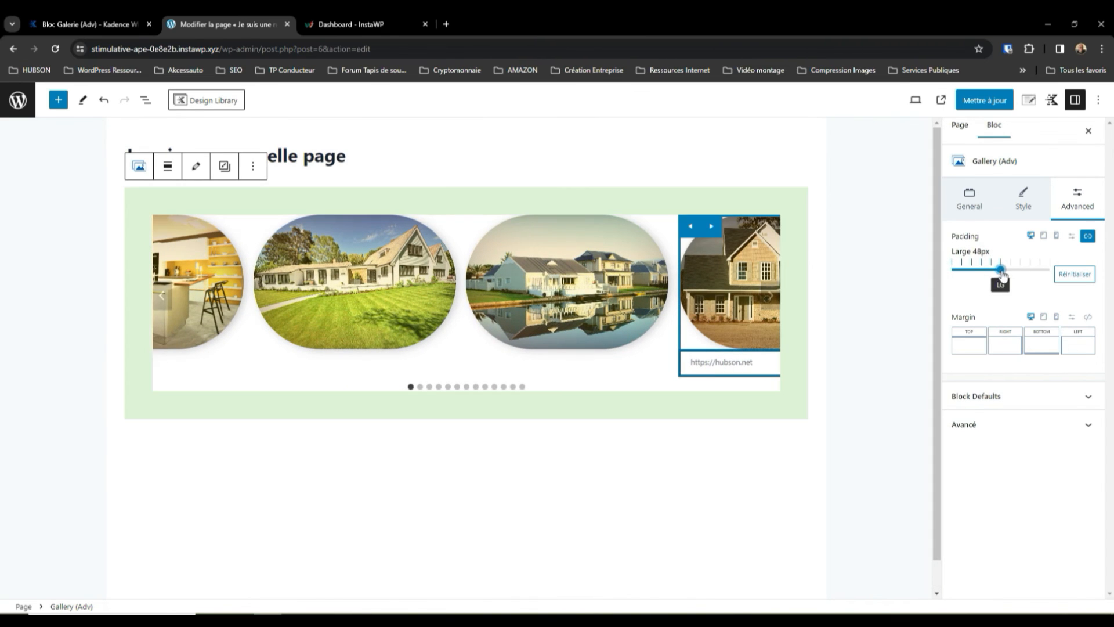
left_click(1076, 276)
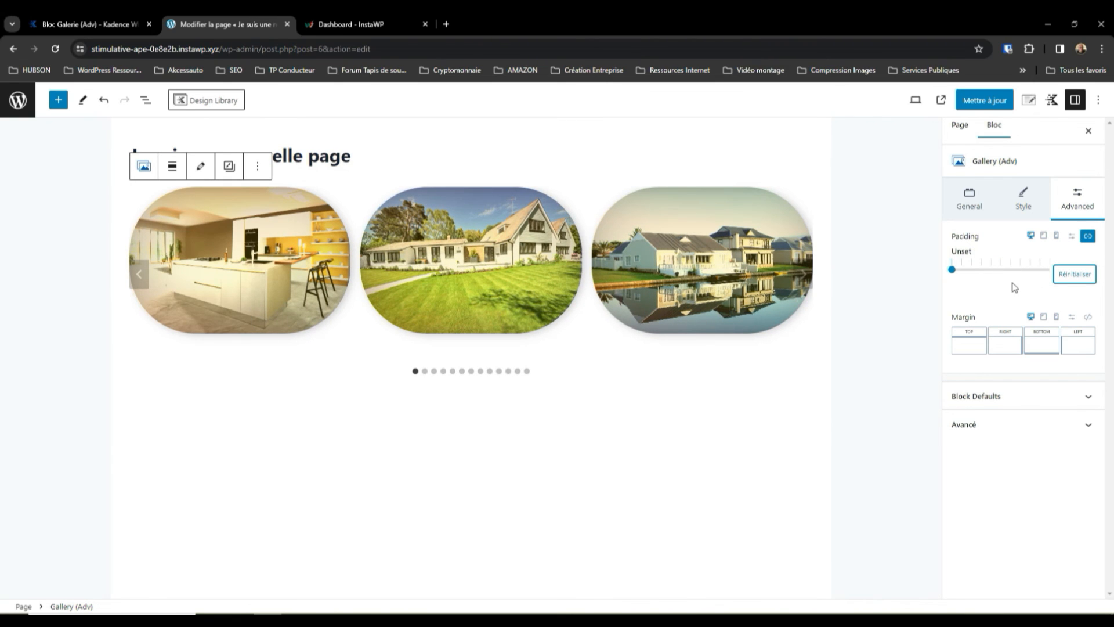
left_click(1087, 236)
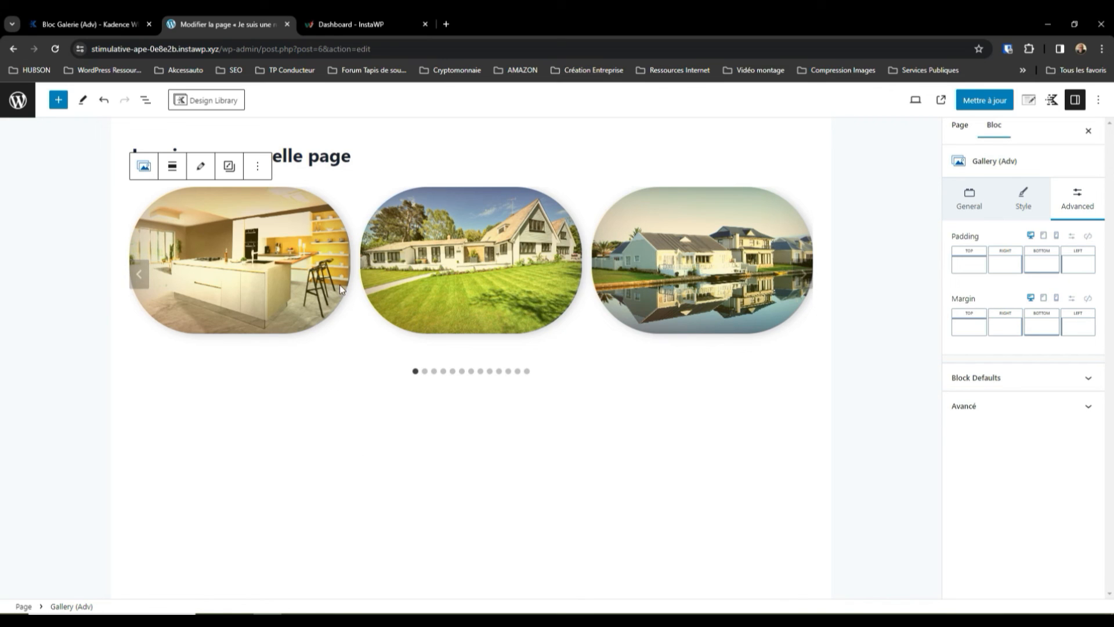
Set a linked margin of Large 48px on all sides of the gallery, then unlink the sides
left_click(1088, 299)
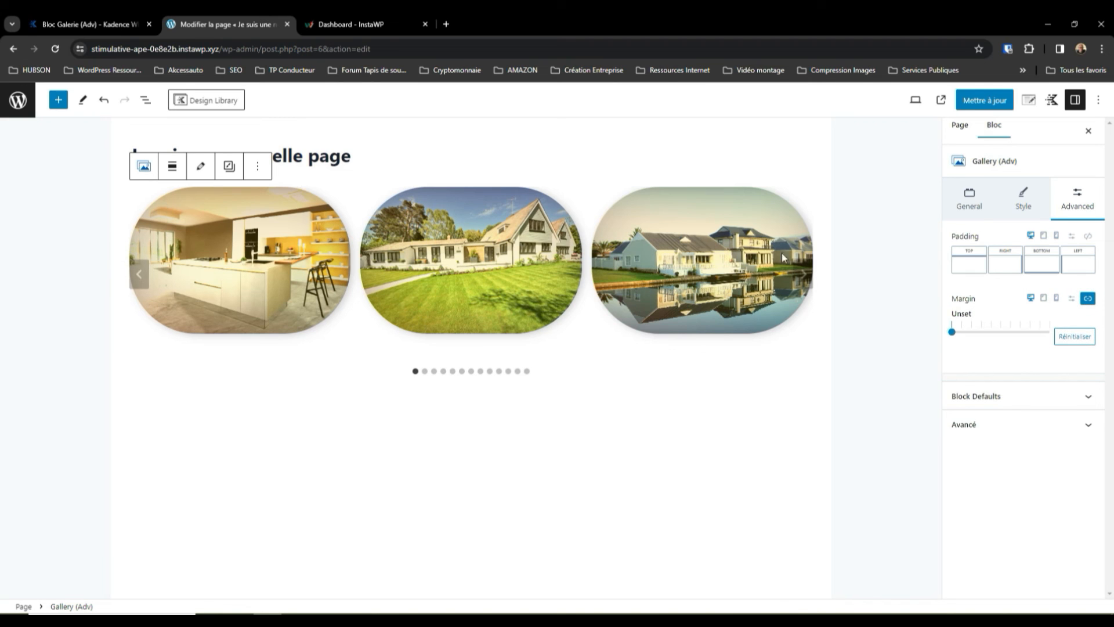
left_click_drag(952, 332, 1000, 343)
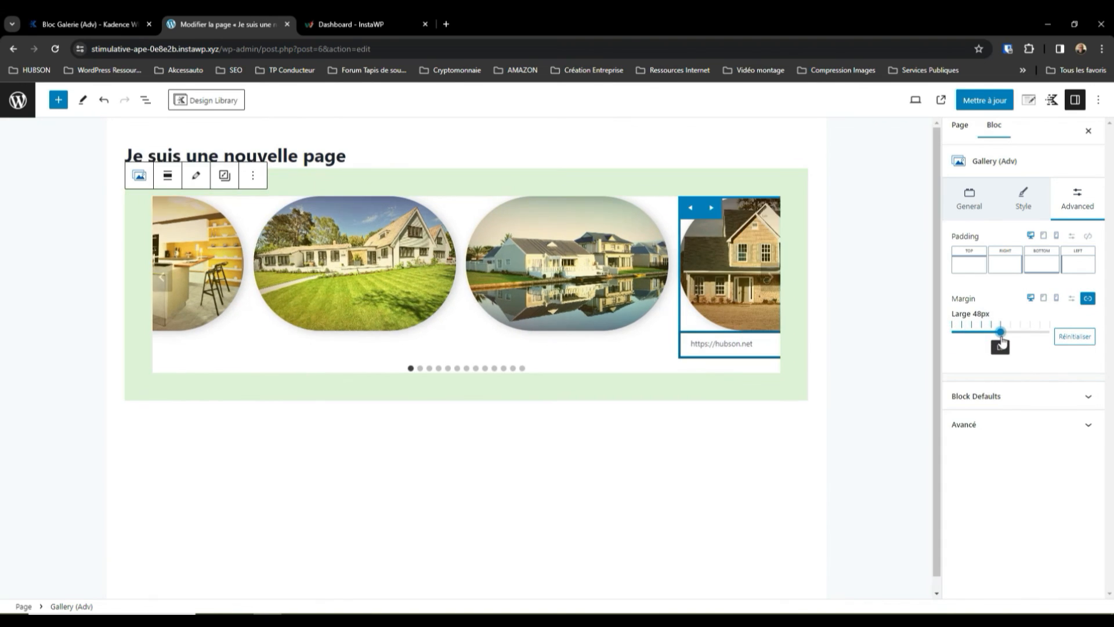
left_click(1088, 298)
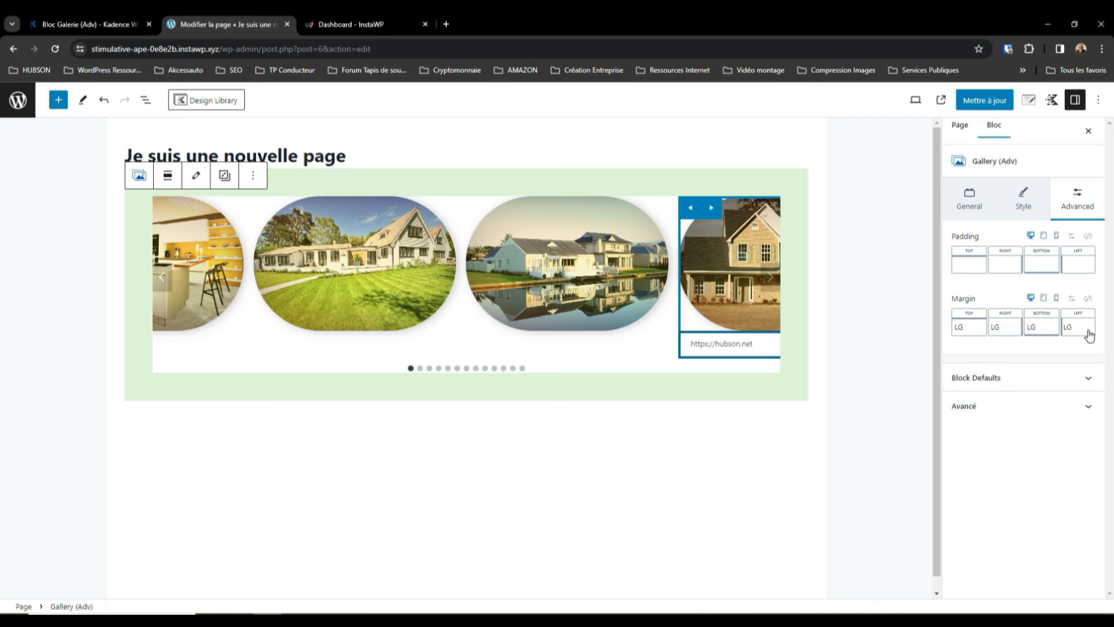
Reduce only the gallery's top margin to None and reset it to unset
left_click(977, 333)
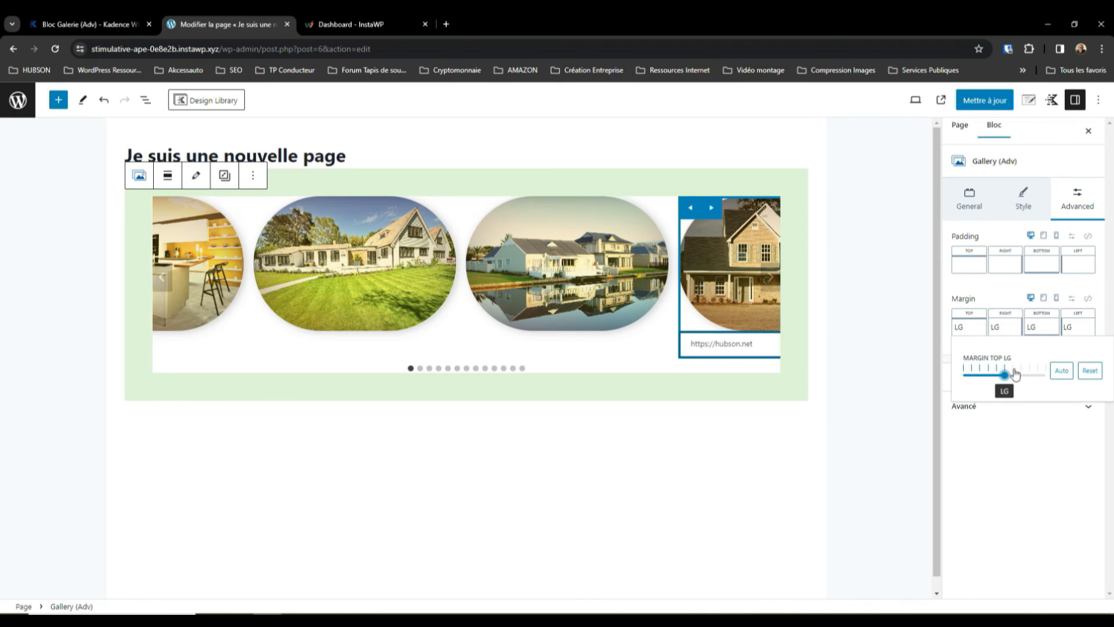
left_click_drag(1004, 375, 964, 374)
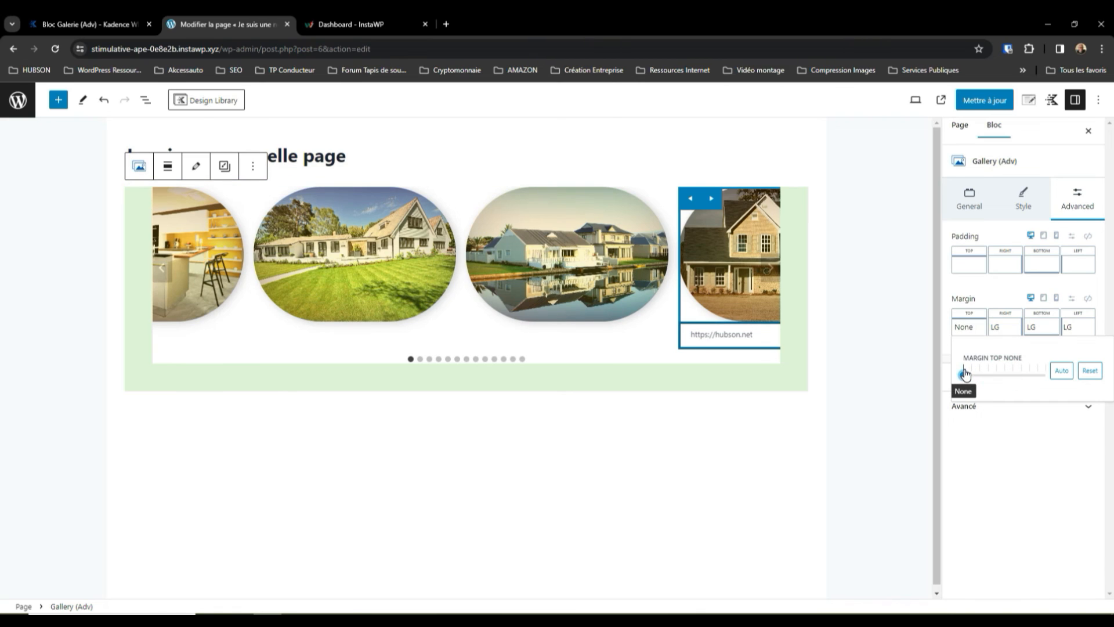
left_click(1089, 372)
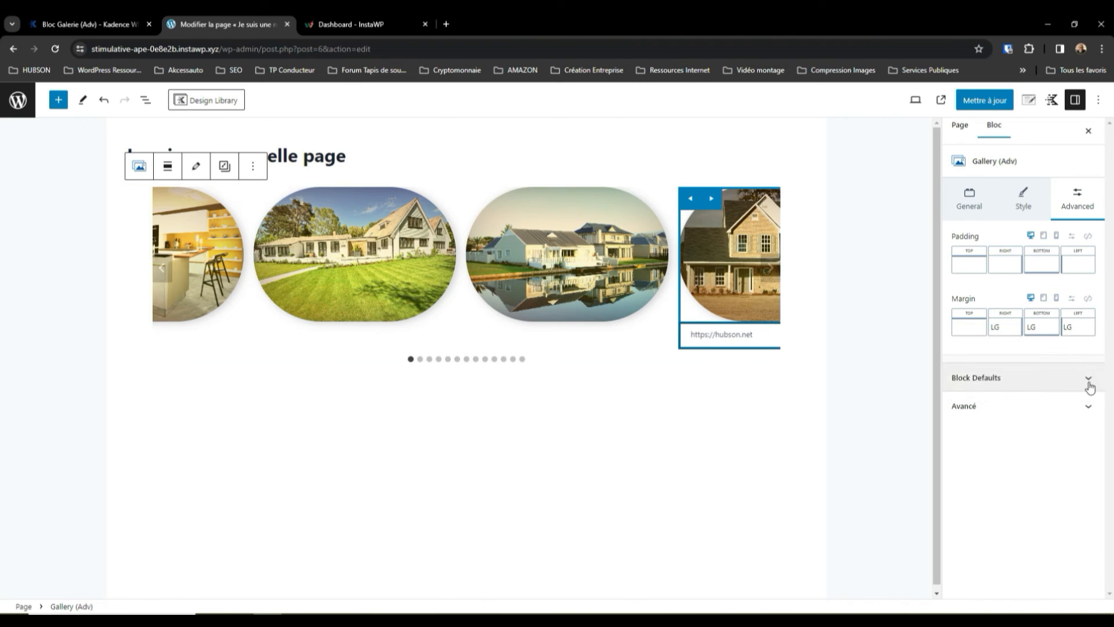
Examine the gallery's block defaults option and its HTML anchor and additional CSS class fields
left_click(1087, 378)
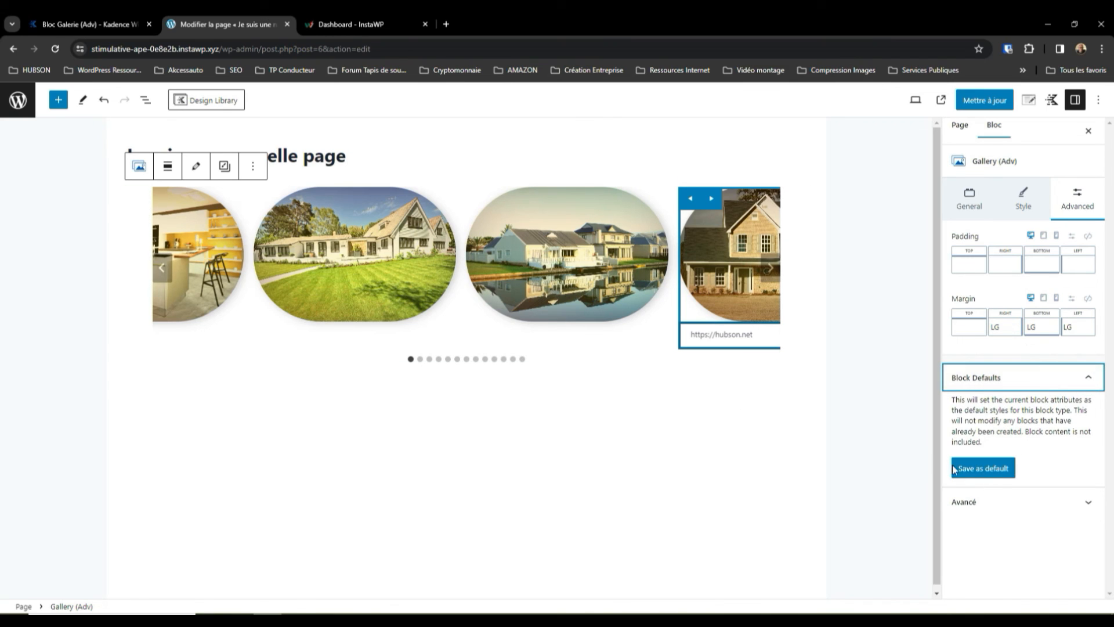
left_click(982, 470)
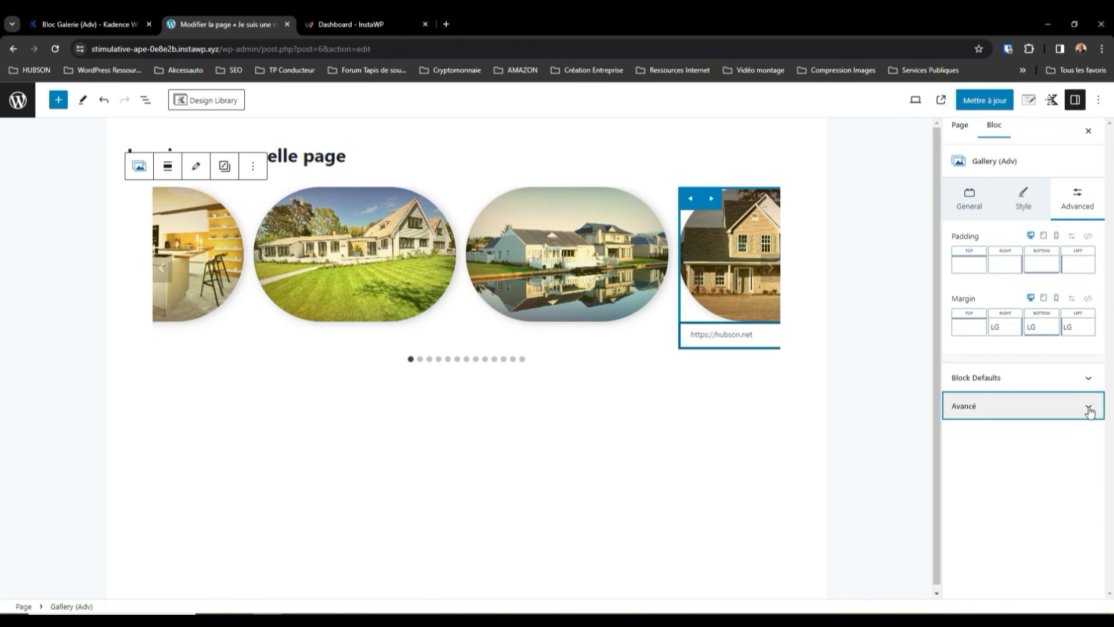
left_click(1088, 406)
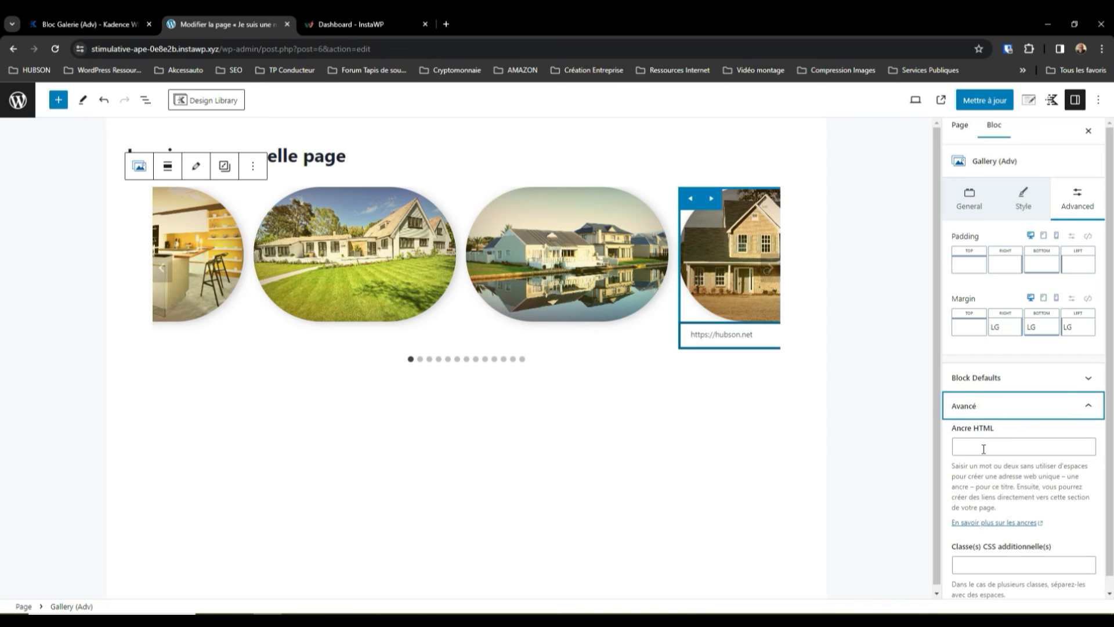
left_click(1087, 406)
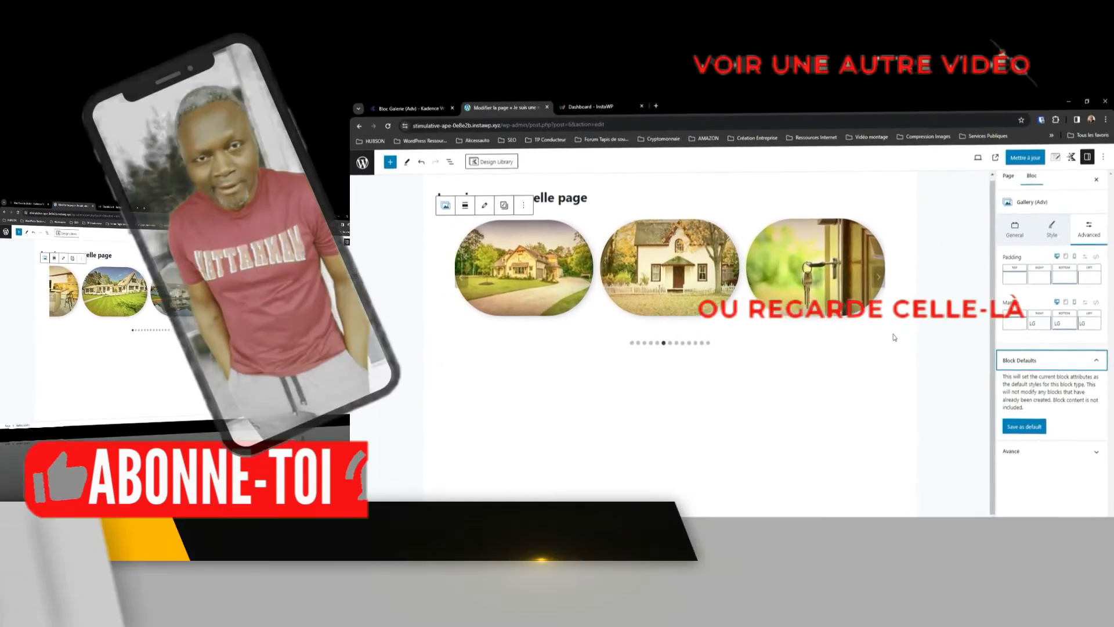